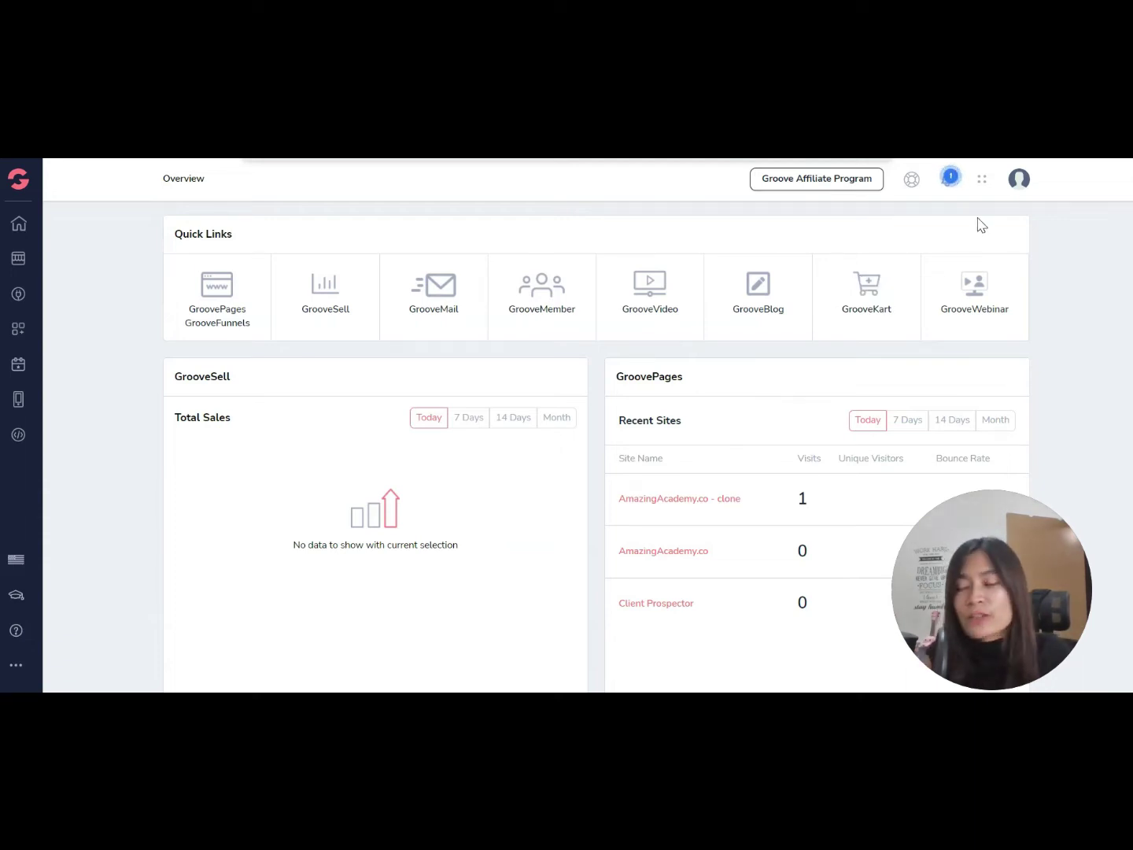
# - Open My Domains, preview the free GroovePages subdomain form, then return to the domain type choices
pyautogui.click(1020, 181)
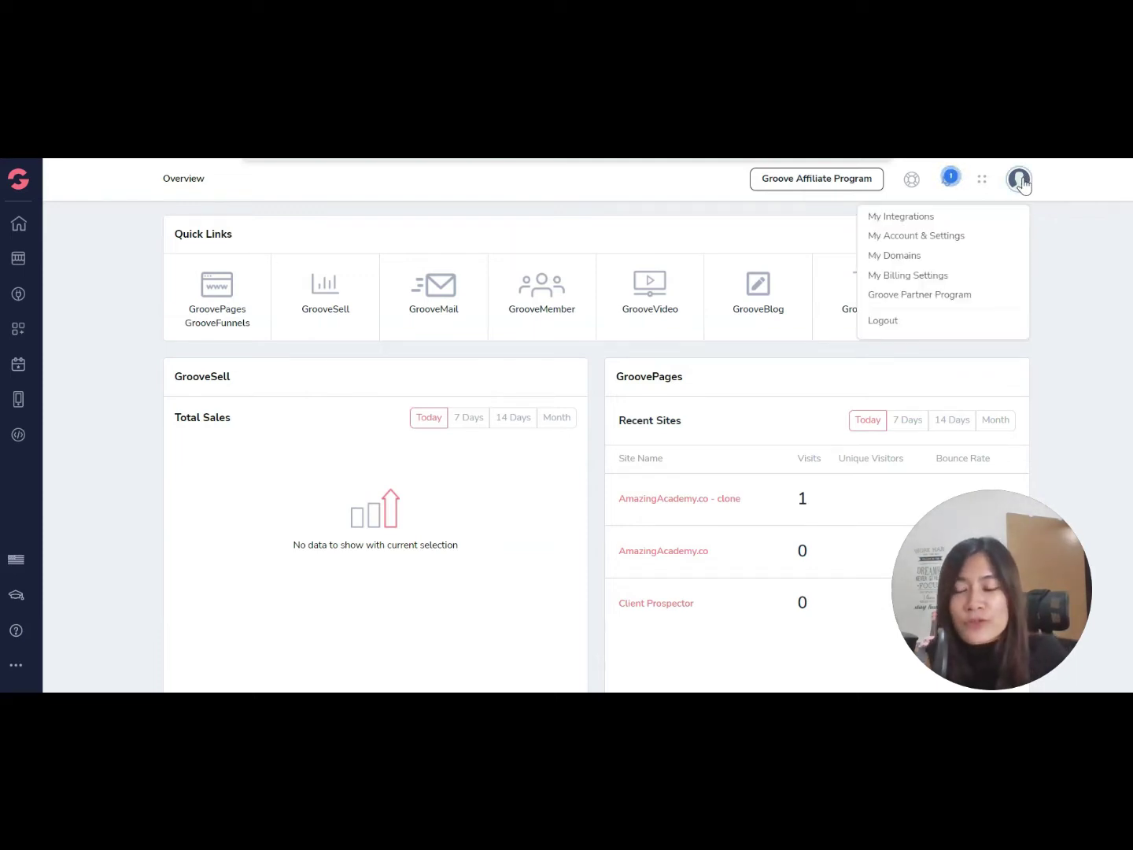
pyautogui.click(893, 255)
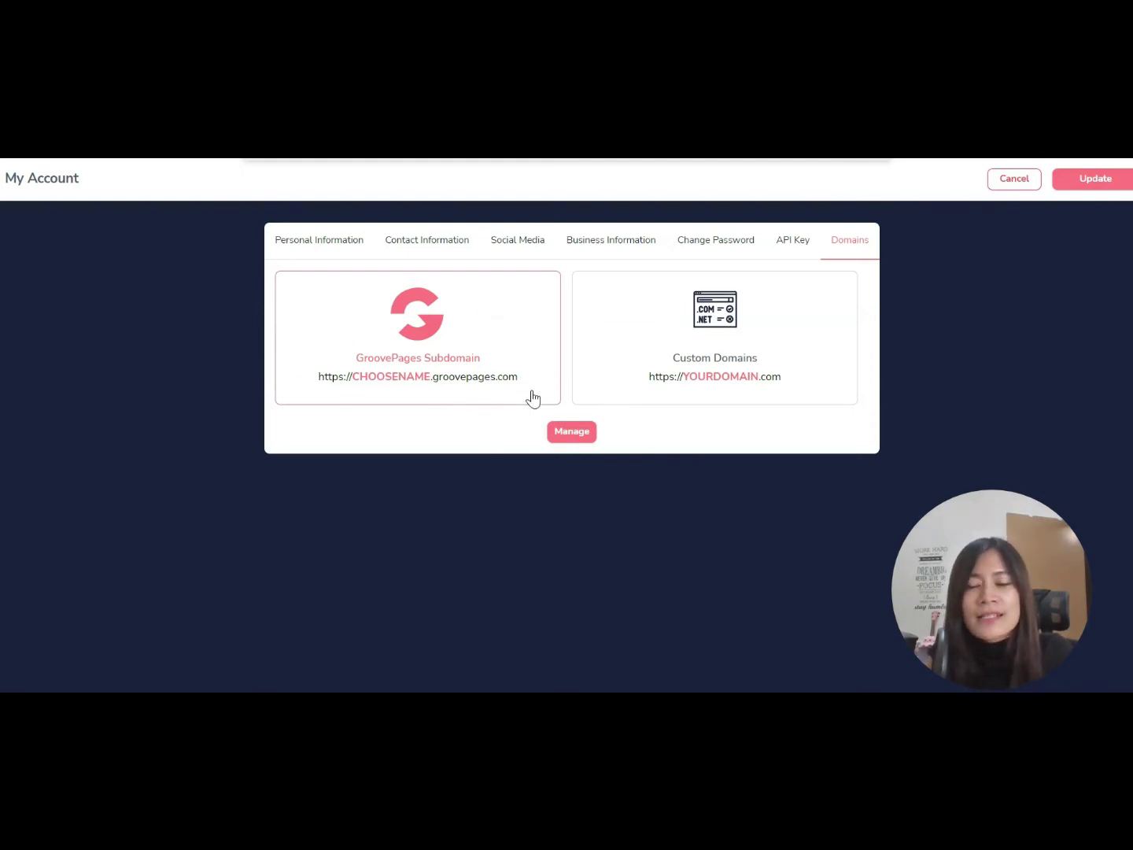
pyautogui.click(558, 434)
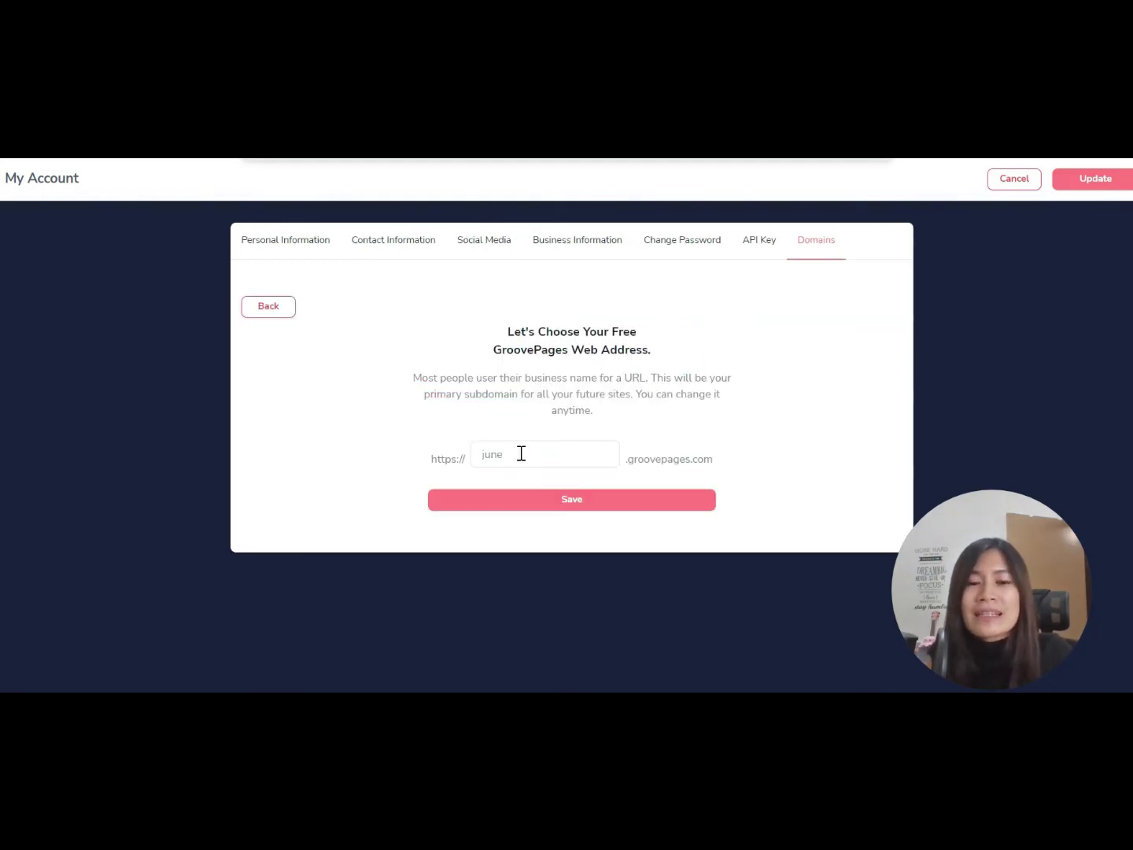
pyautogui.click(268, 308)
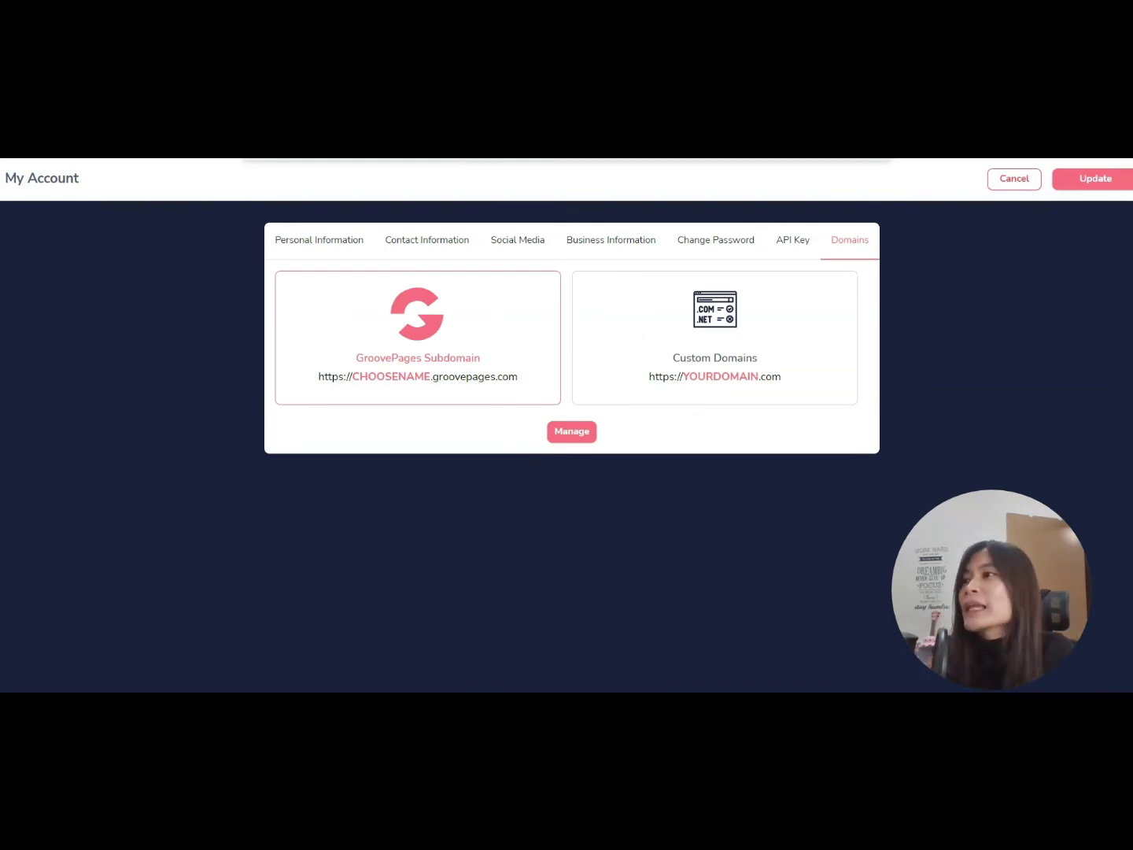
pyautogui.hotkey('alt', 'Tab')
pyautogui.moveTo(870, 322); pyautogui.dragTo(858, 357)
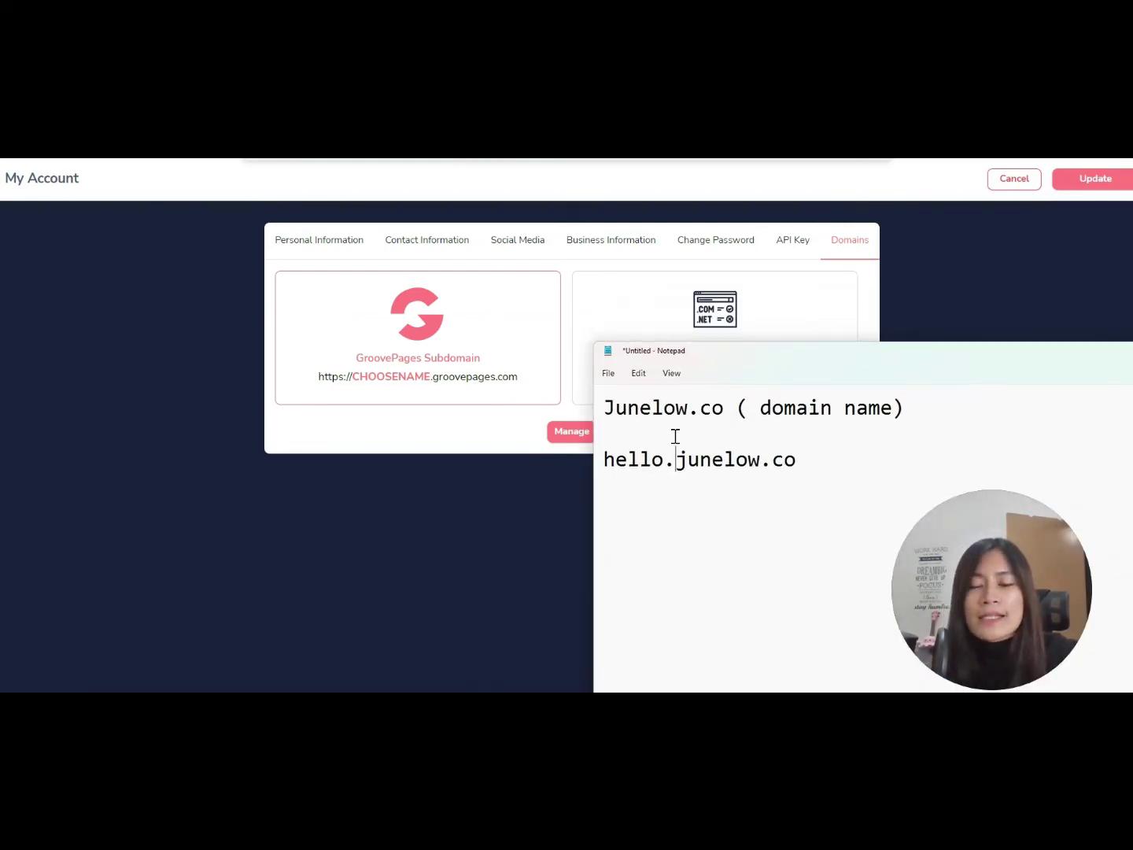
pyautogui.click(673, 463)
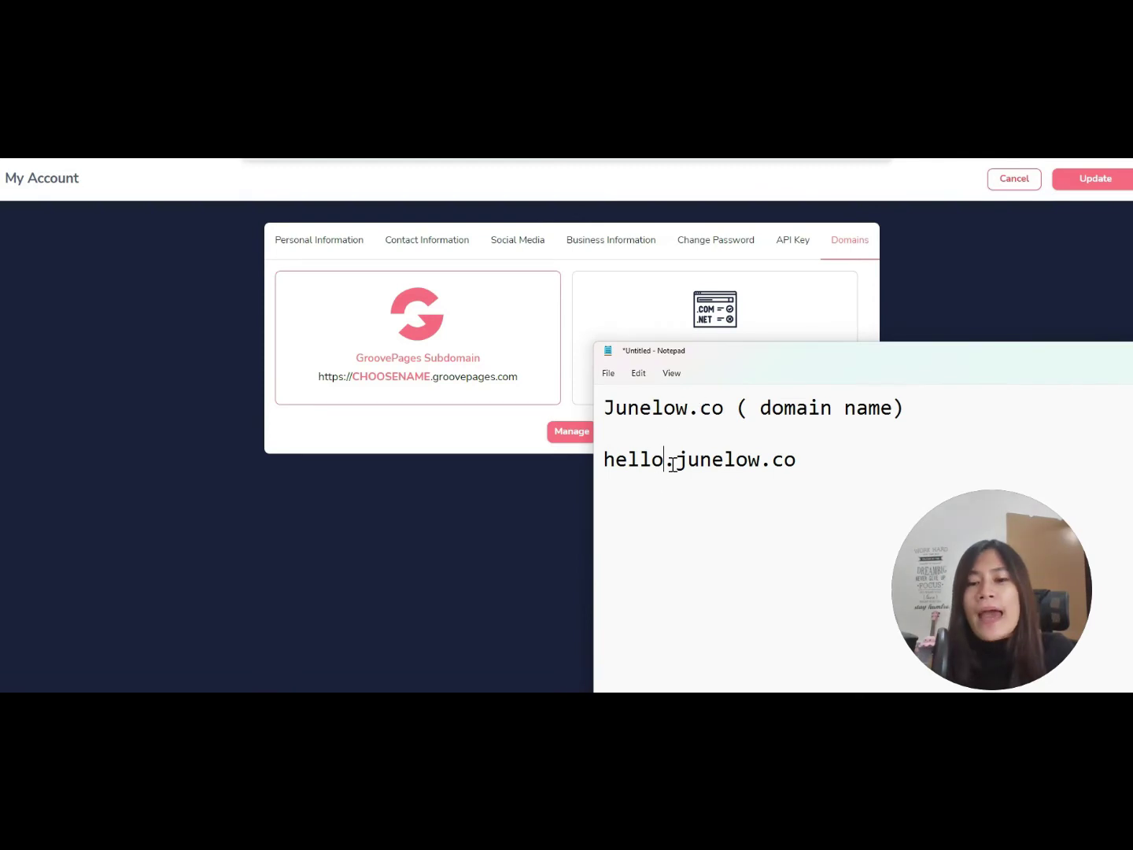
pyautogui.tripleClick(600, 460)
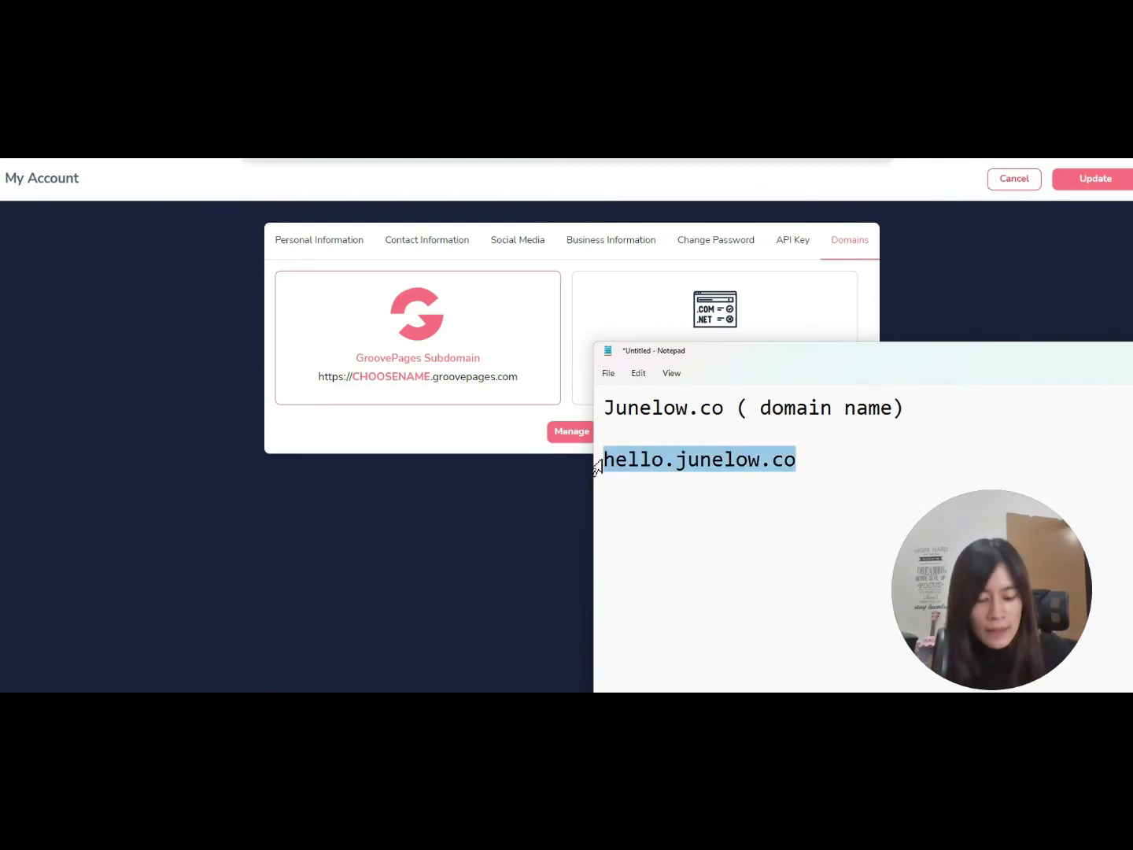
pyautogui.click(612, 463)
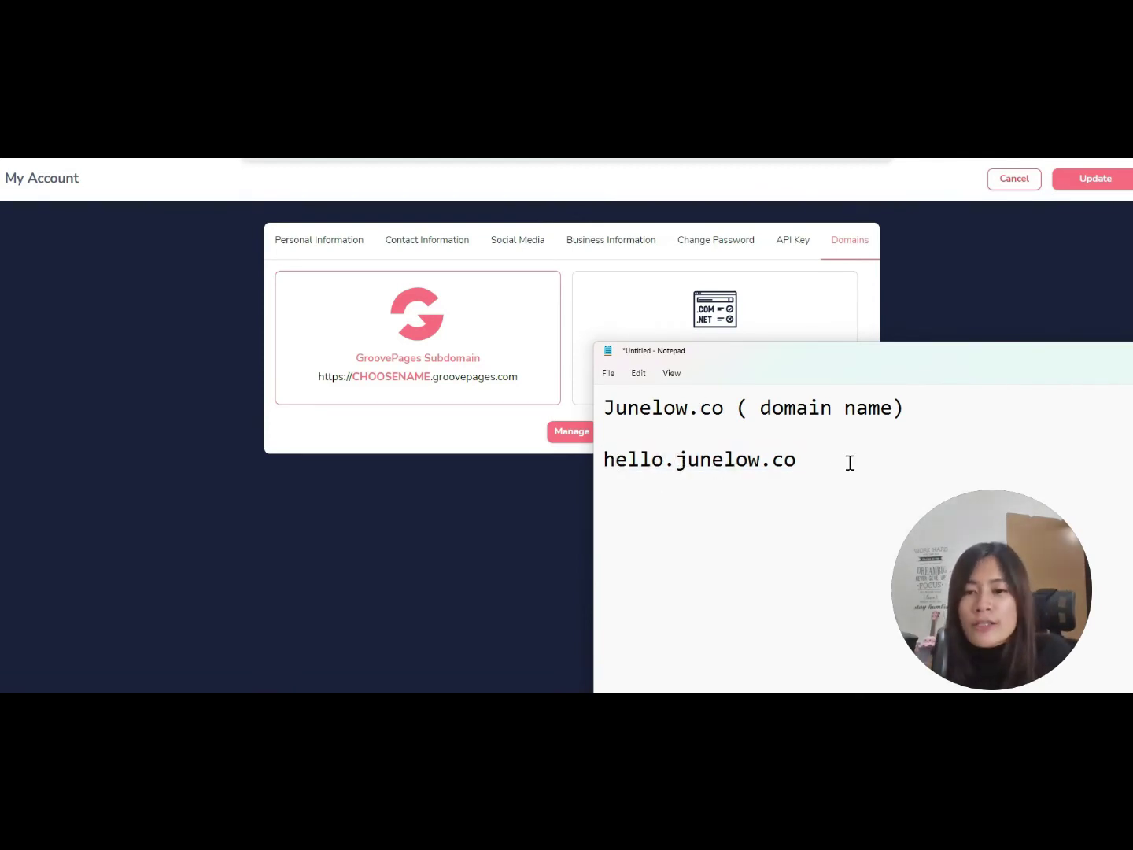
pyautogui.moveTo(813, 460)
pyautogui.mouseDown()
pyautogui.moveTo(629, 467)
pyautogui.moveTo(796, 462)
pyautogui.mouseUp()
pyautogui.moveTo(861, 358); pyautogui.dragTo(1132, 393)
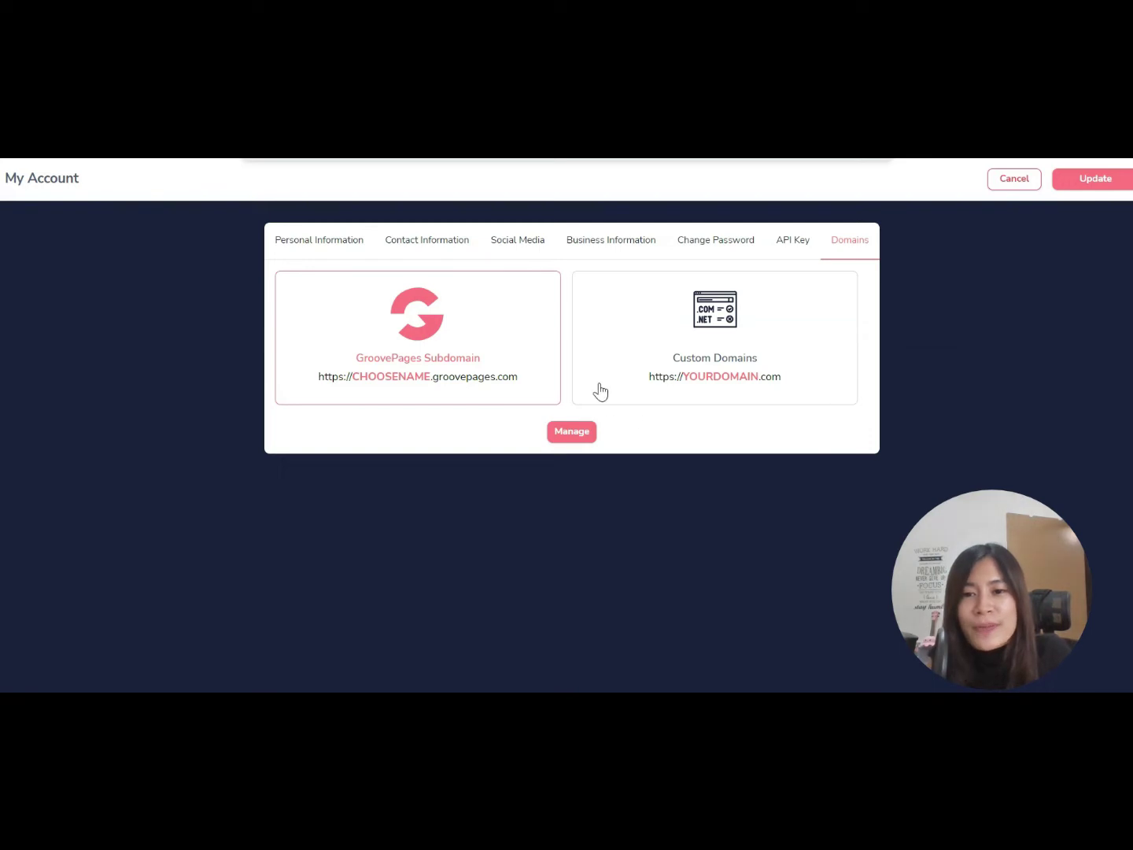
# - Open the Custom Domains list showing amazingacademy.co and amazingjune.com as Secure & Connected
pyautogui.click(667, 334)
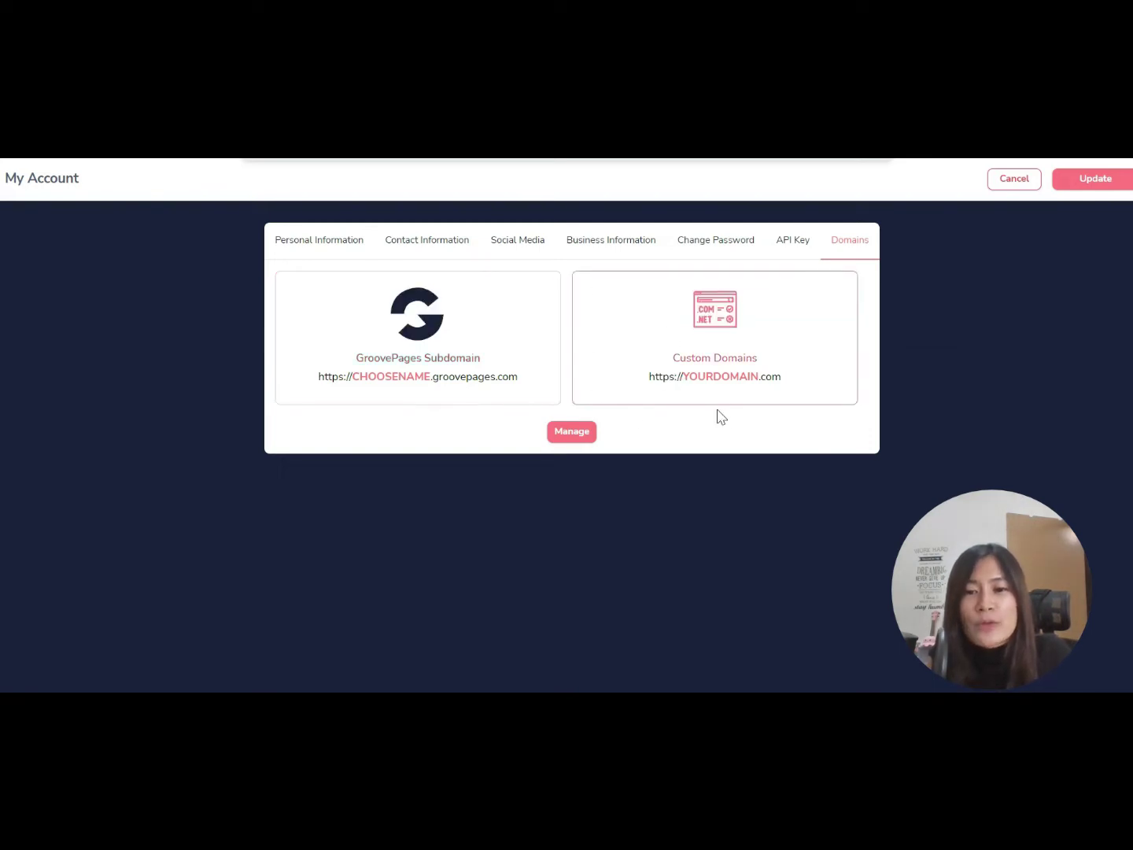
pyautogui.click(567, 440)
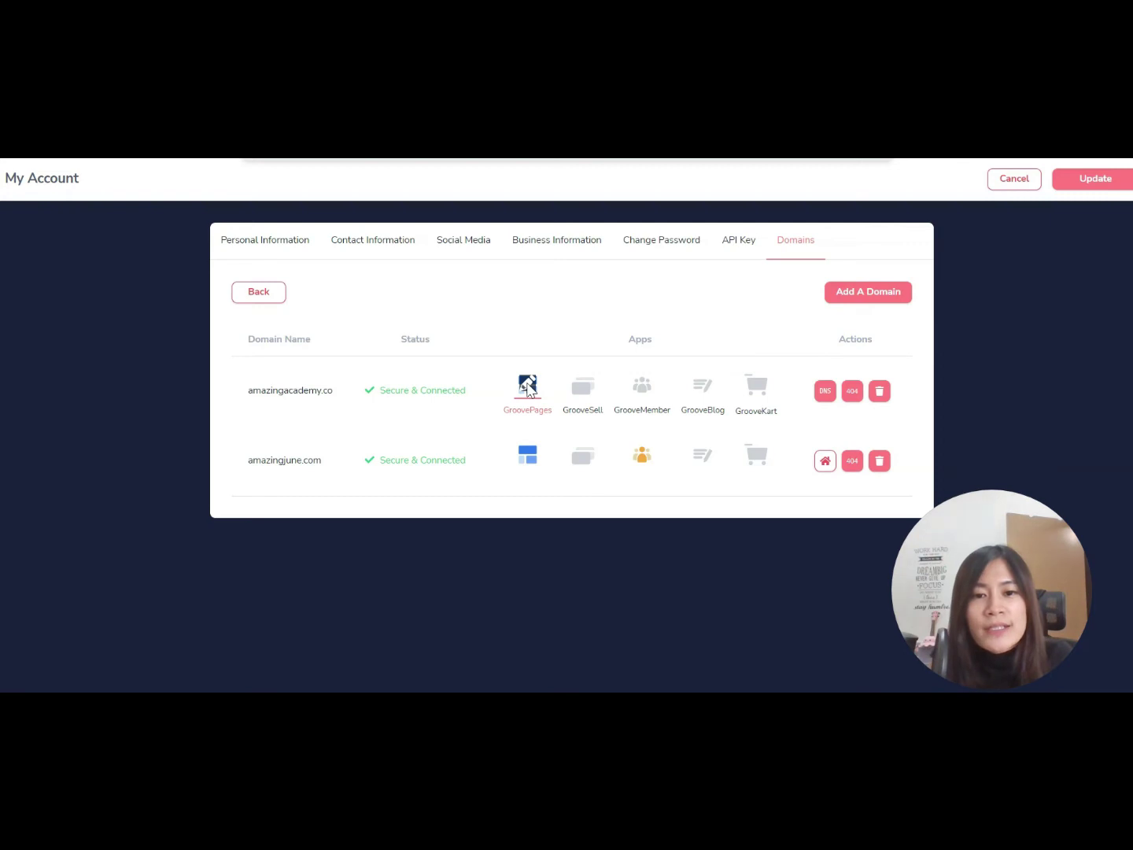
# - Add 'test' as a GroovePages subdomain of amazingacademy.co, creating test.amazingacademy.co
pyautogui.click(528, 386)
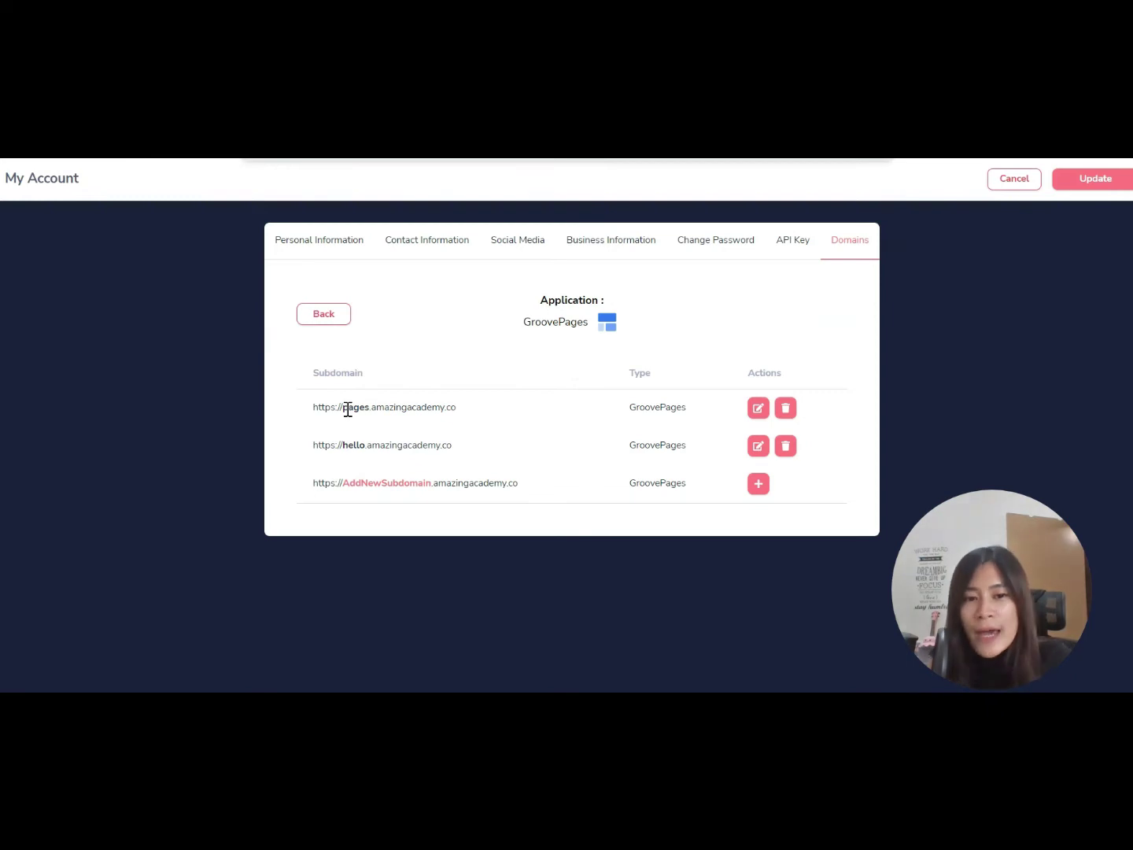
pyautogui.moveTo(347, 407); pyautogui.dragTo(359, 408)
pyautogui.click(757, 486)
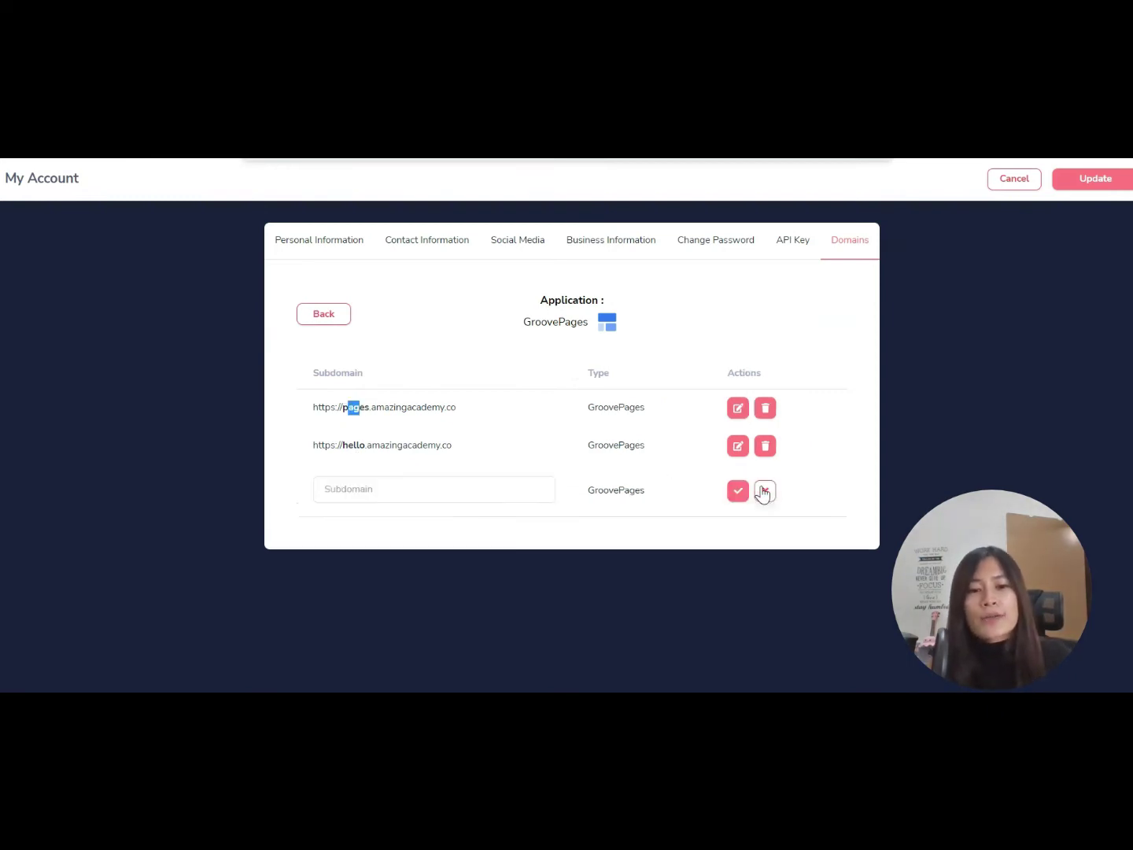
pyautogui.click(379, 489)
pyautogui.write('test')
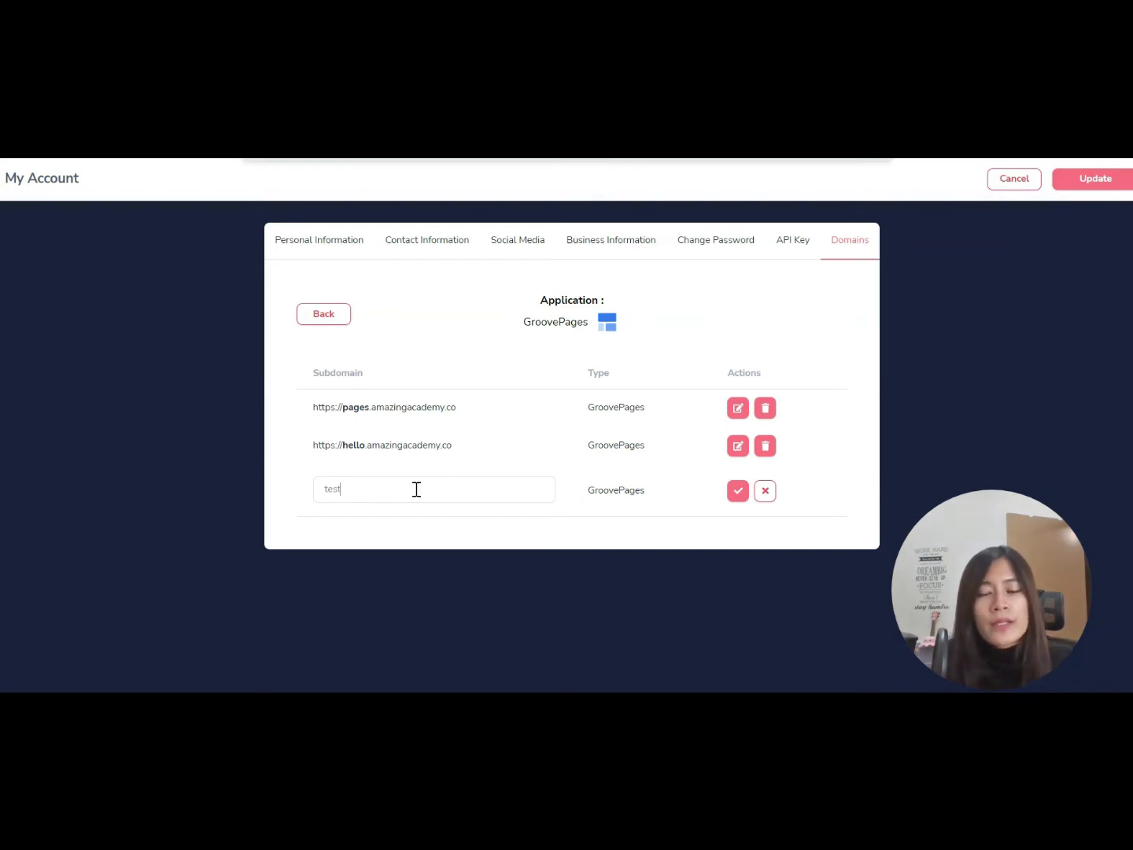
pyautogui.click(737, 492)
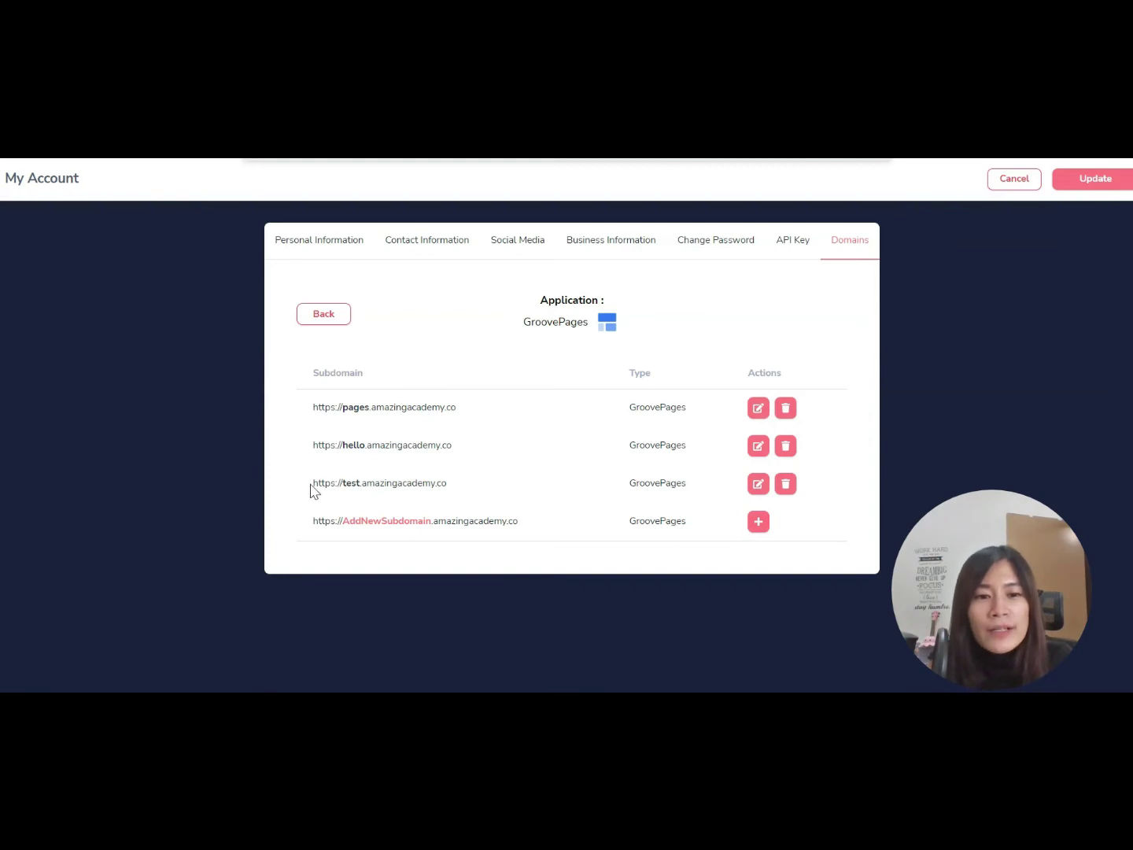
pyautogui.moveTo(312, 484); pyautogui.dragTo(458, 491)
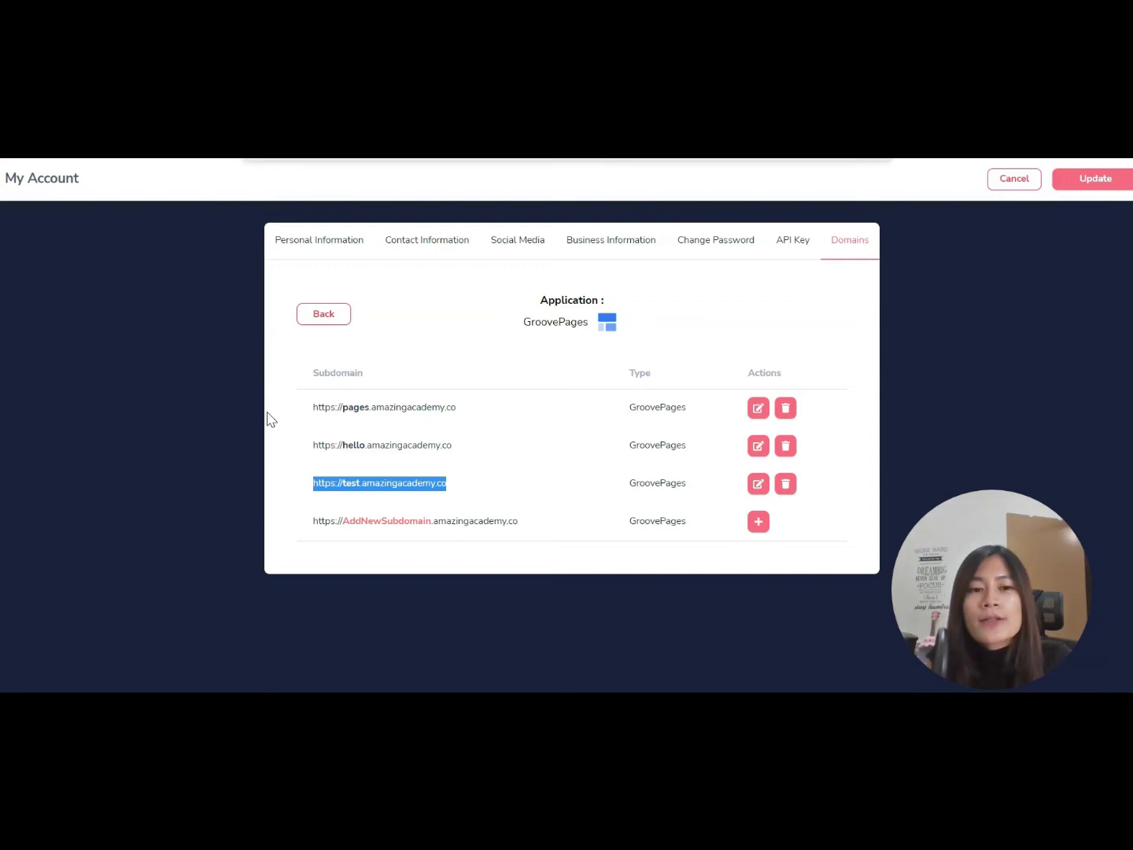
pyautogui.click(330, 318)
# - Save account changes and open the AmazingAcademy.co - clone site in the GroovePages editor
pyautogui.click(259, 292)
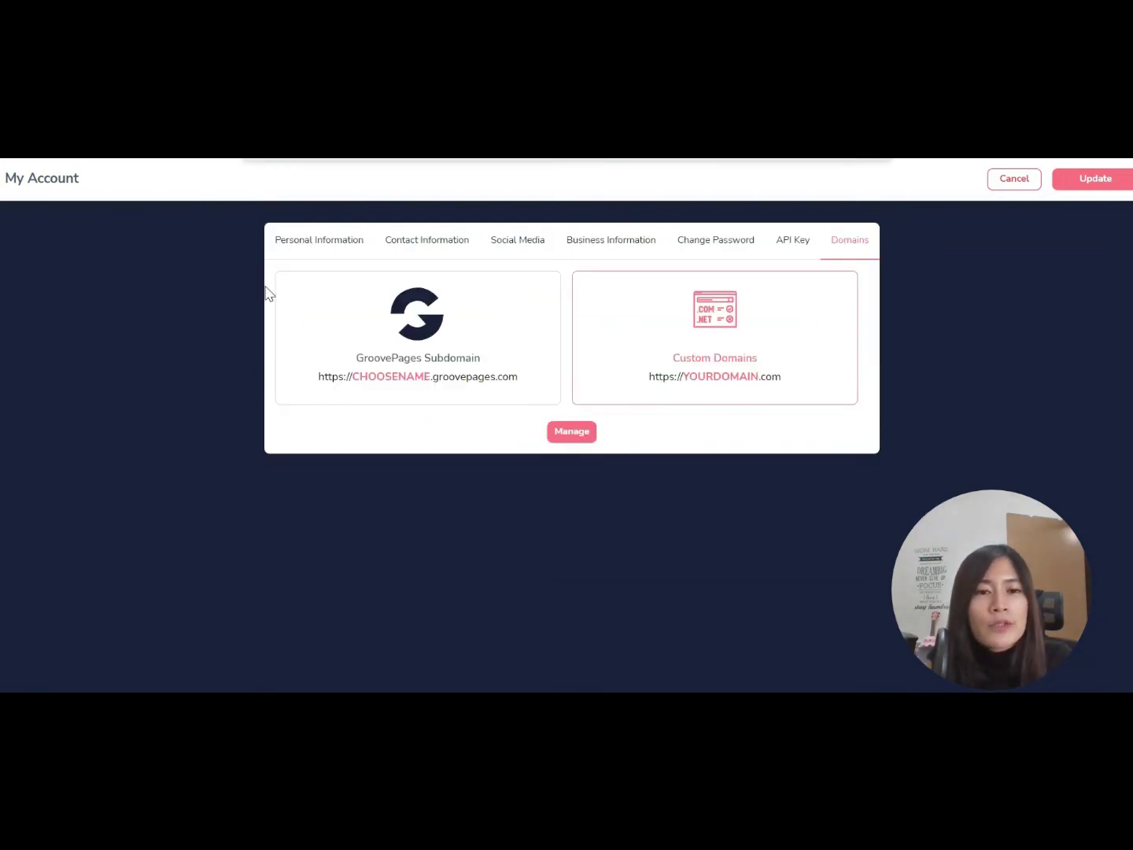
pyautogui.click(1090, 181)
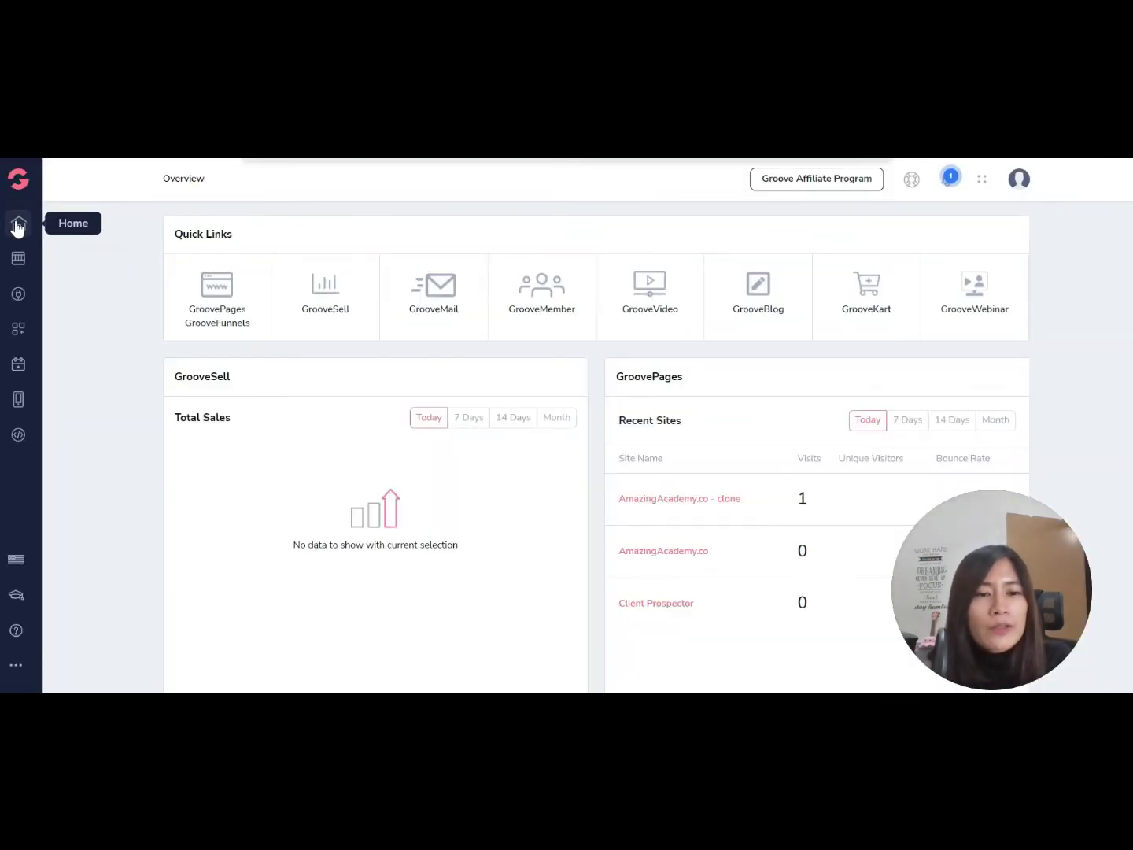
pyautogui.click(212, 317)
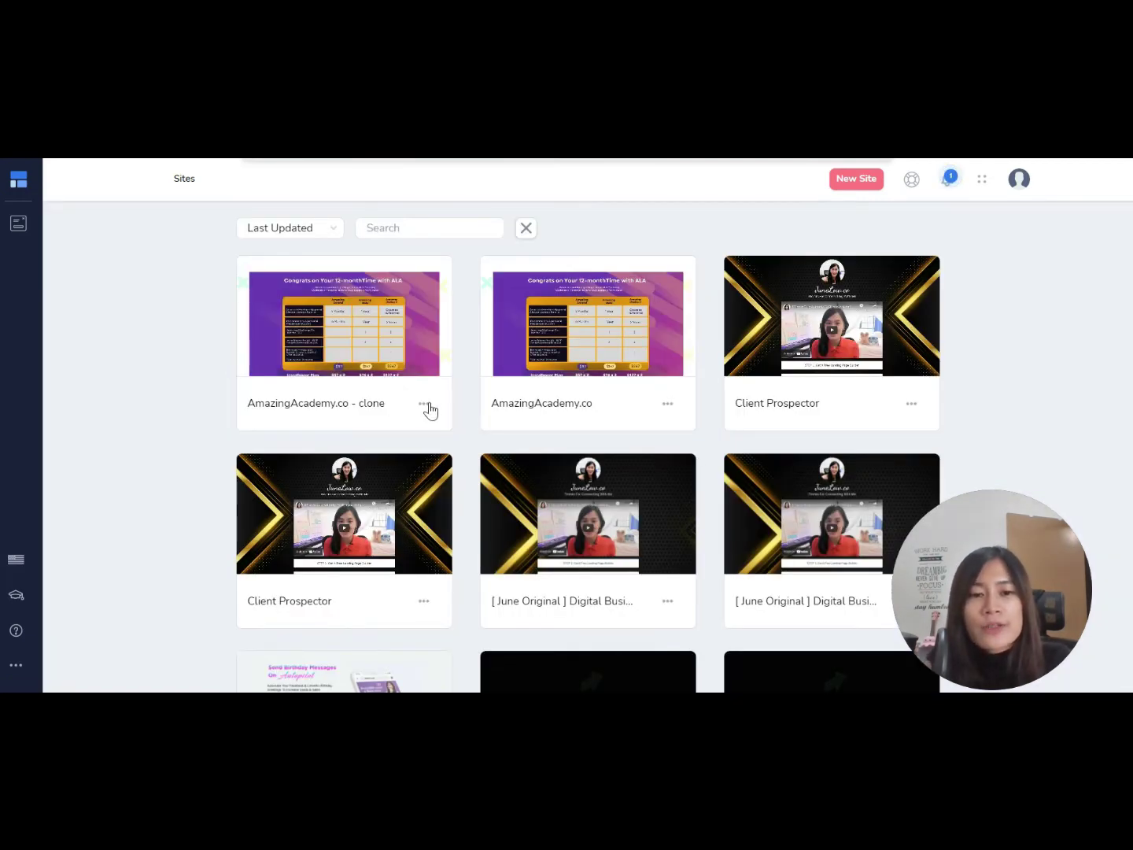
pyautogui.click(425, 405)
pyautogui.click(388, 443)
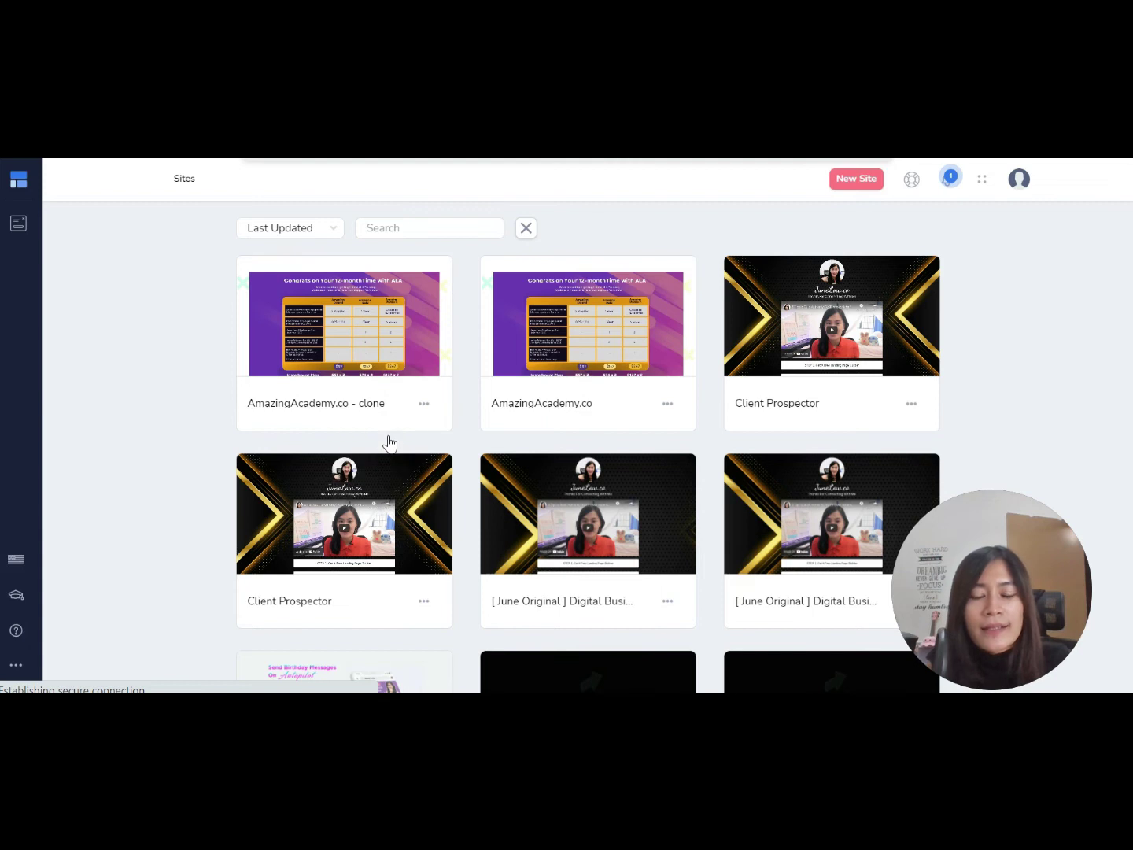
pyautogui.moveTo(979, 579); pyautogui.dragTo(99, 577)
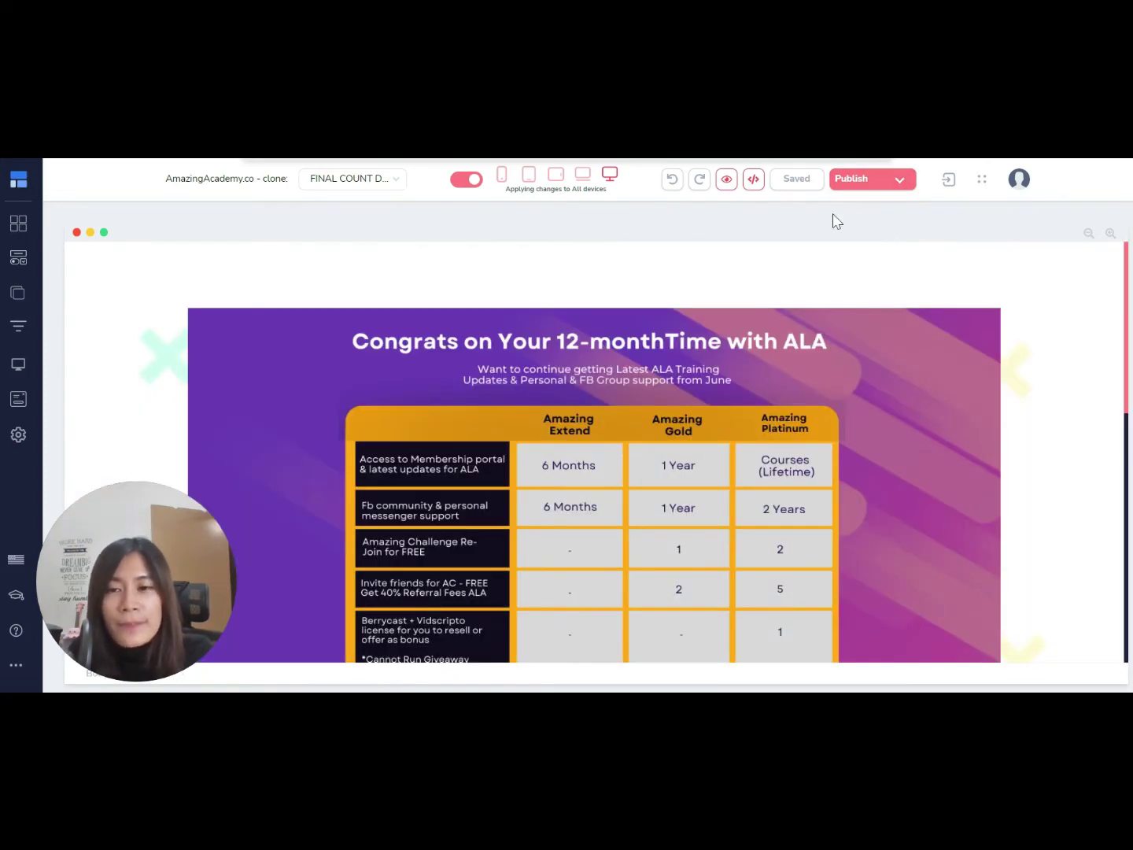
# - Set publishing to Custom domain amazingacademy.co, Subdomain location, subdomain test.amazingacademy.co
pyautogui.click(895, 181)
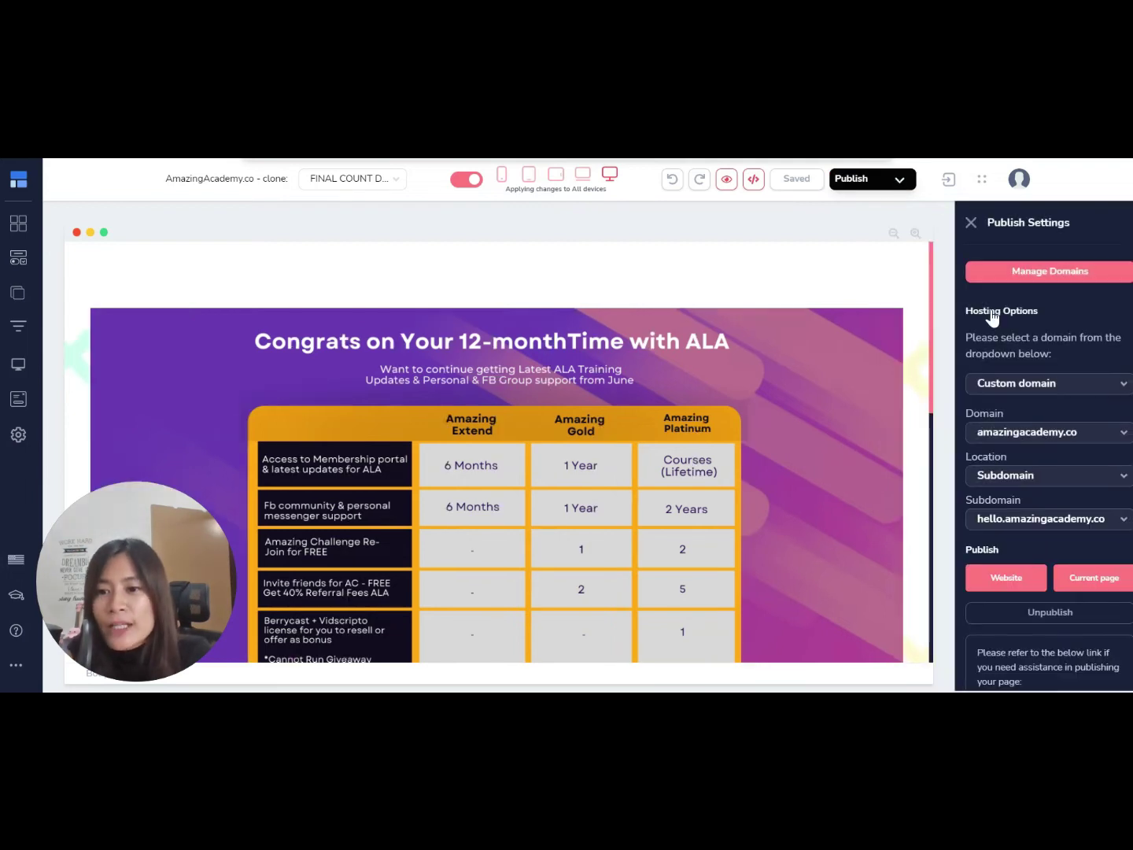
pyautogui.click(1028, 388)
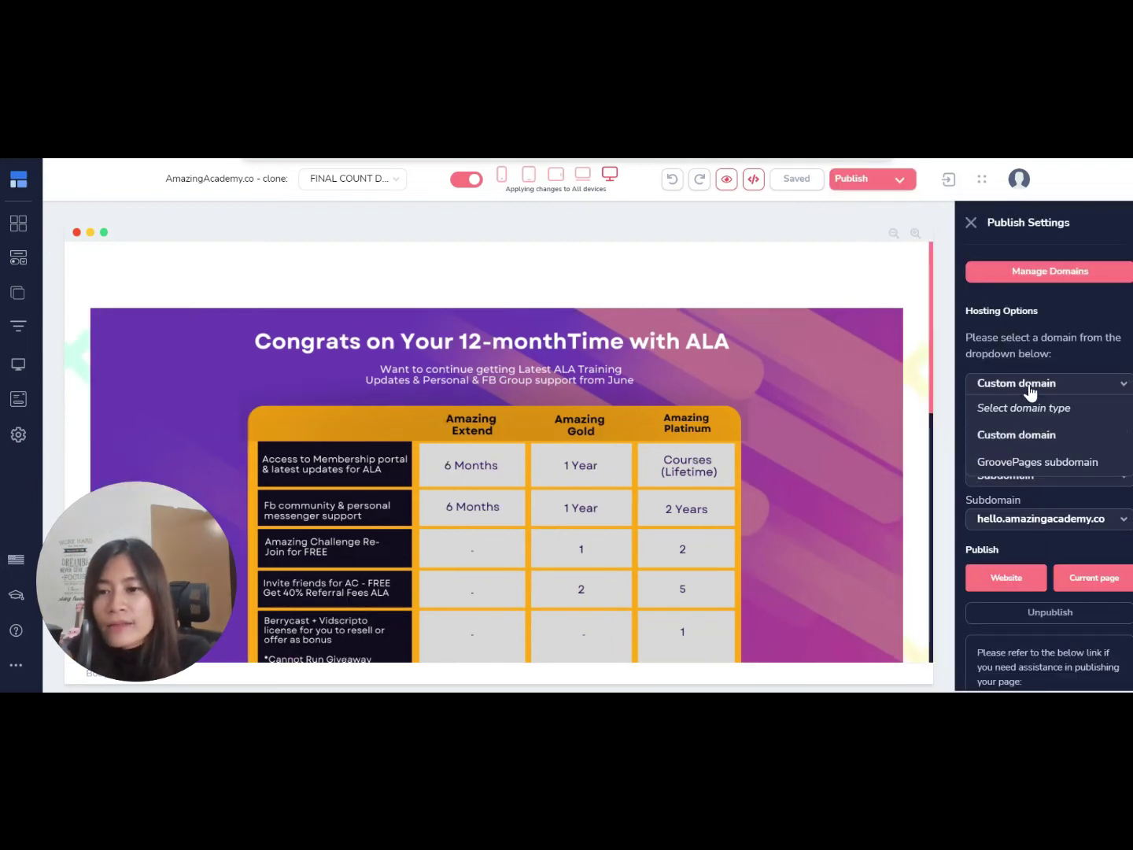
pyautogui.click(1017, 435)
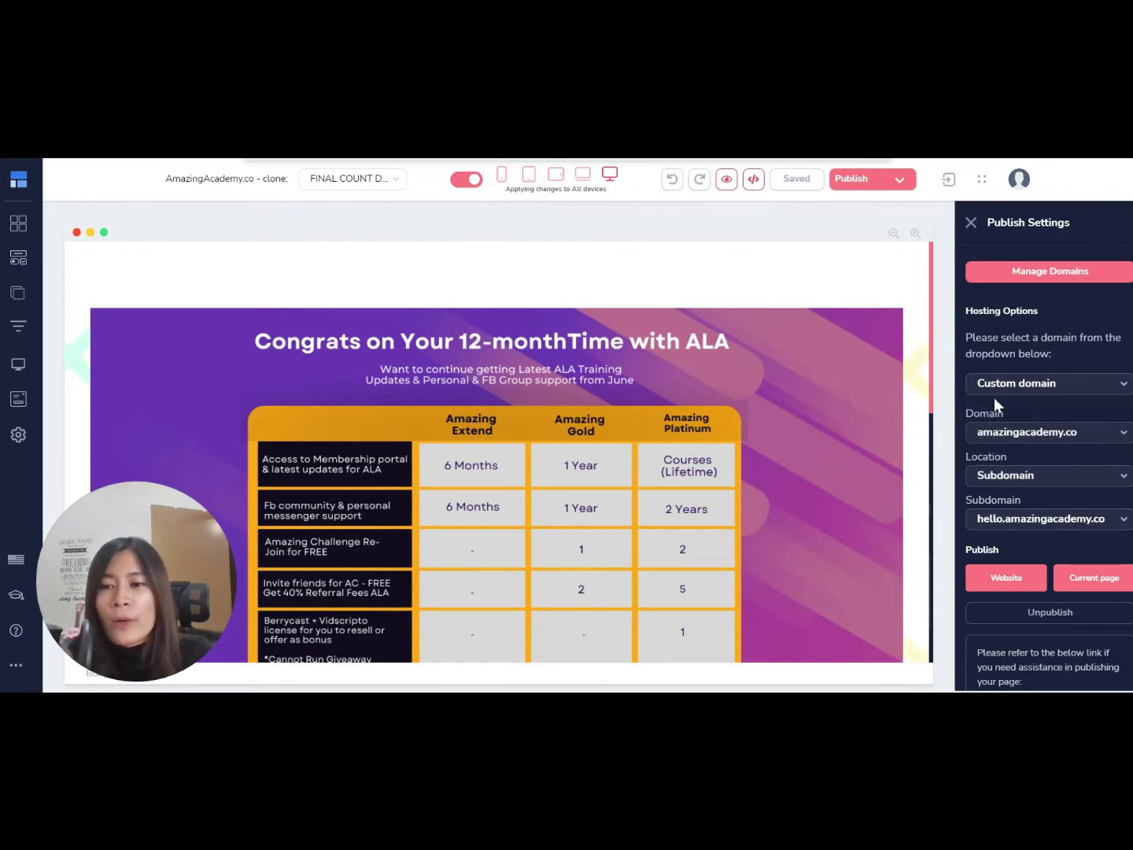
pyautogui.click(1019, 436)
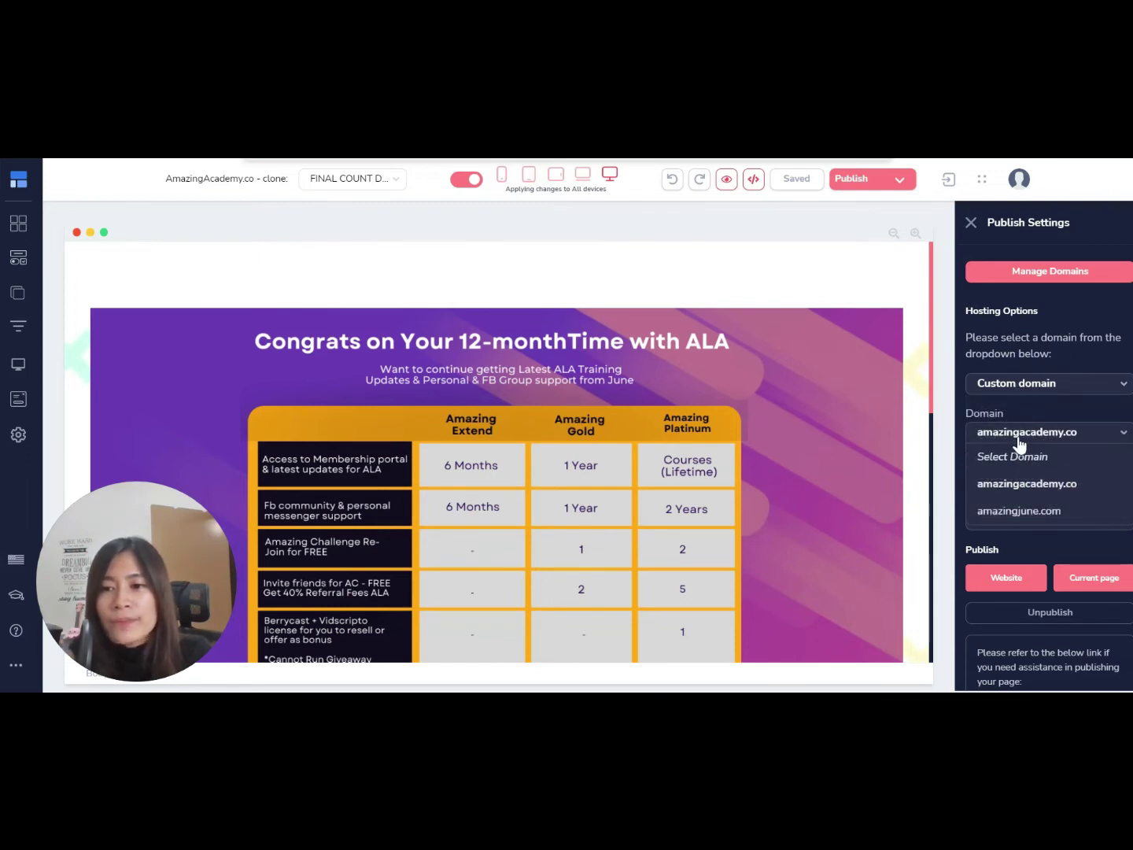
pyautogui.click(1017, 491)
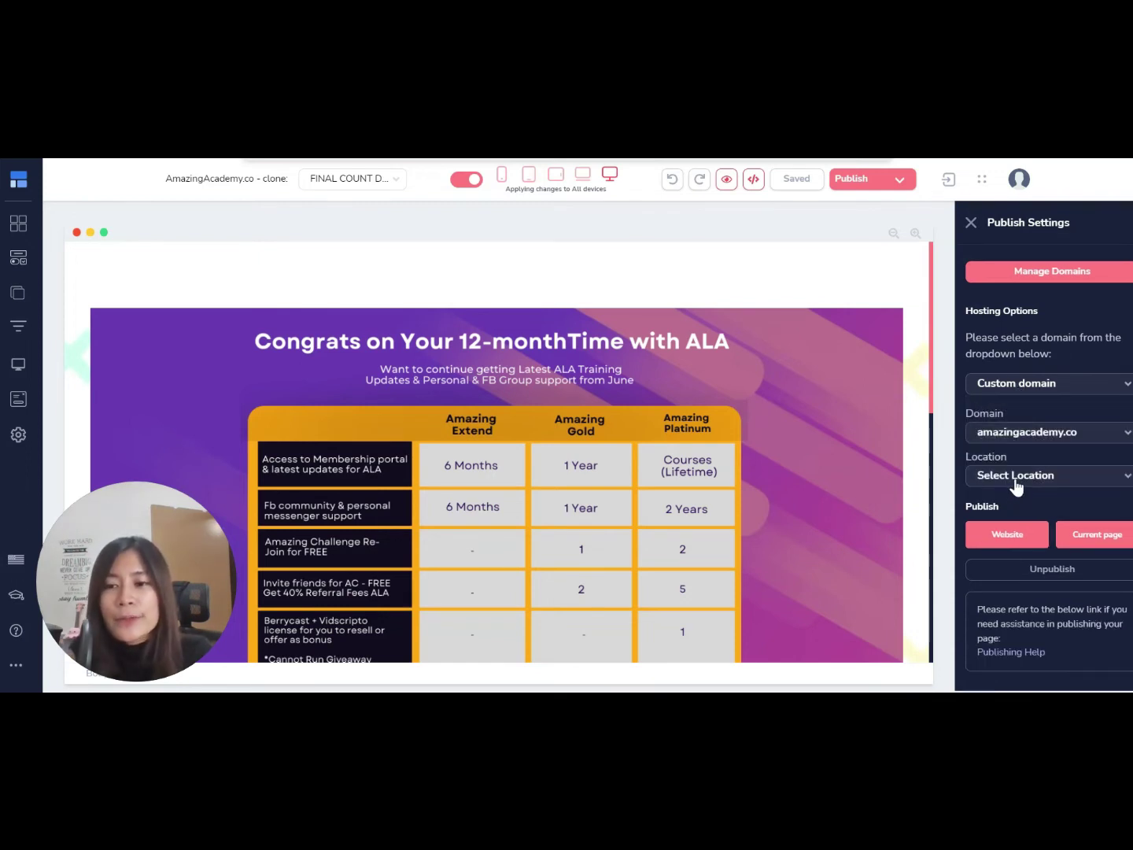
pyautogui.click(1016, 478)
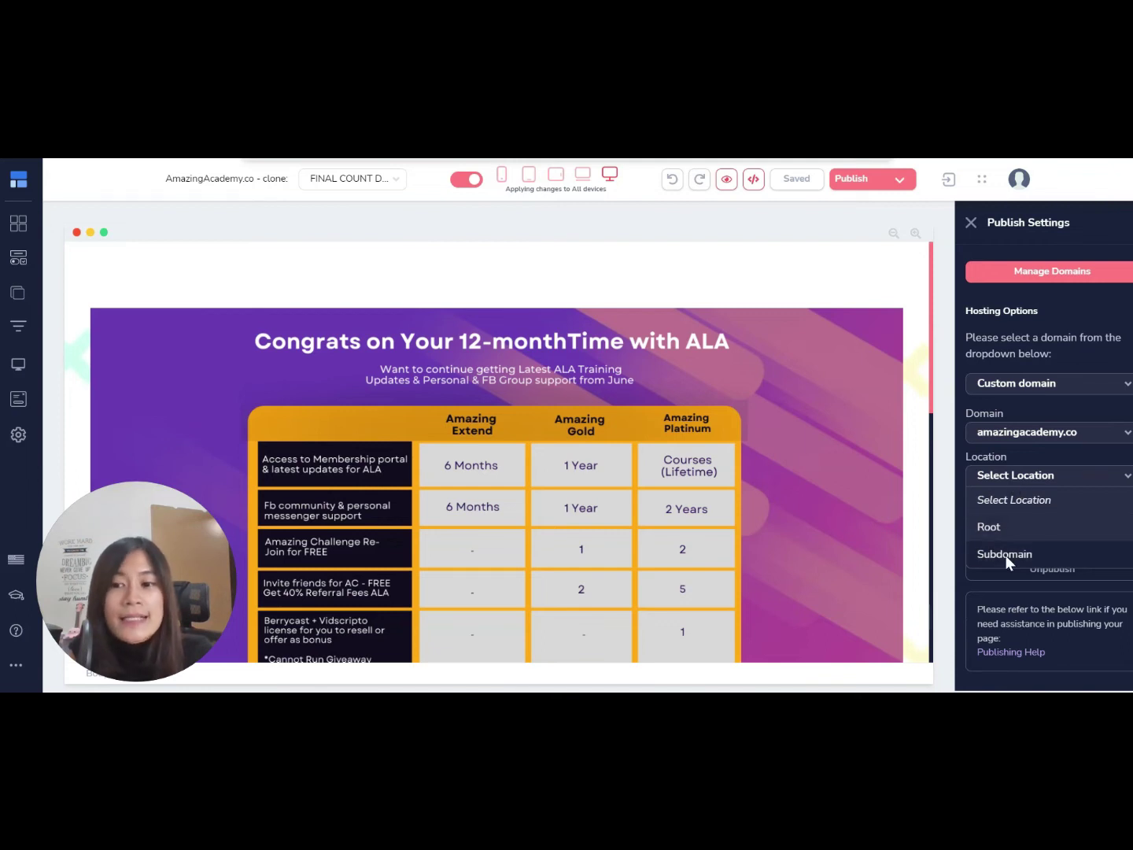
pyautogui.click(1004, 555)
pyautogui.click(1012, 520)
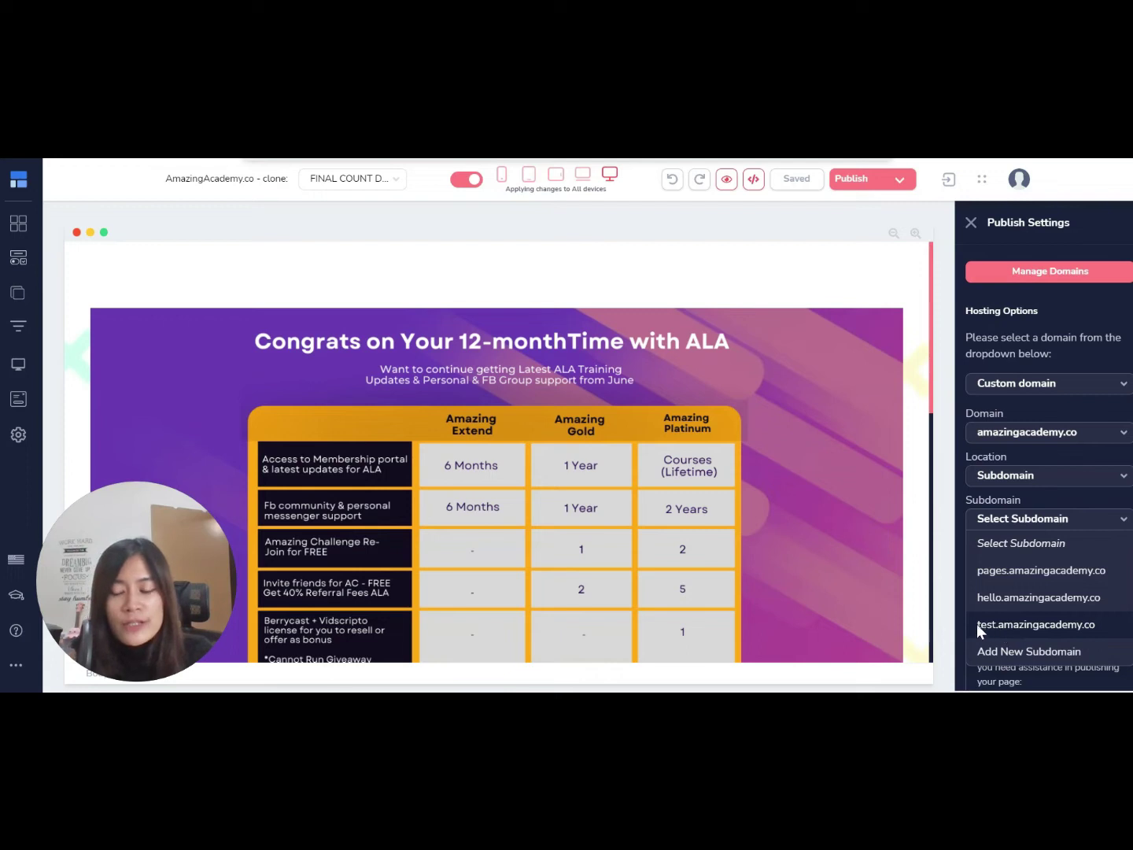
pyautogui.click(1002, 627)
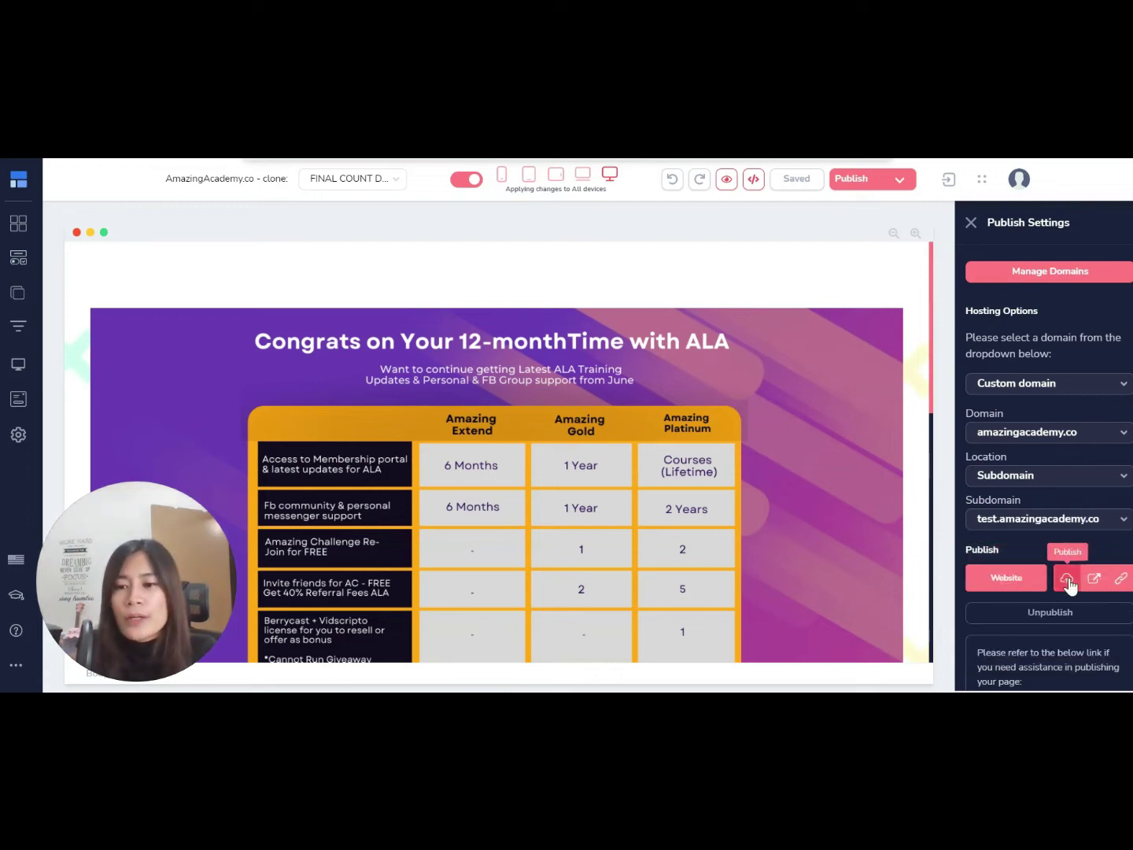
# - Publish the site to test.amazingacademy.co and dismiss the in-progress notice
pyautogui.click(1067, 581)
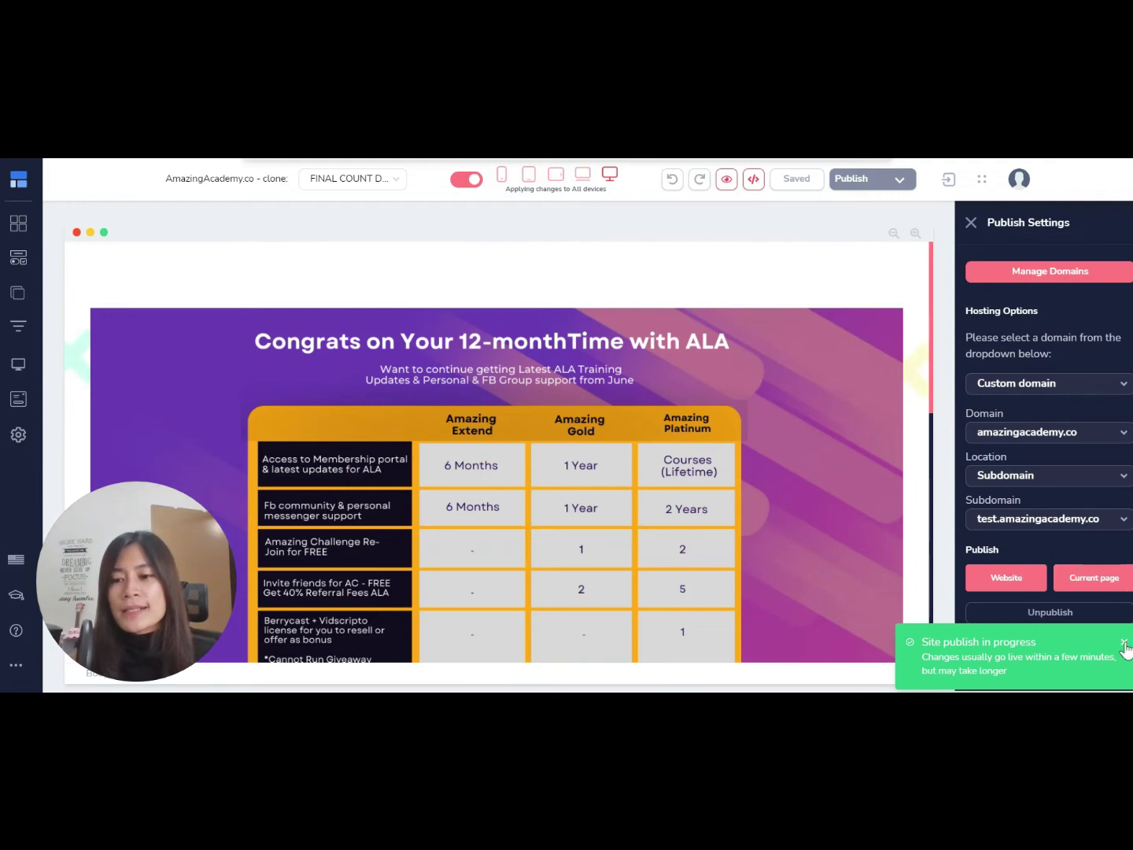
pyautogui.click(1123, 644)
pyautogui.moveTo(1078, 582)
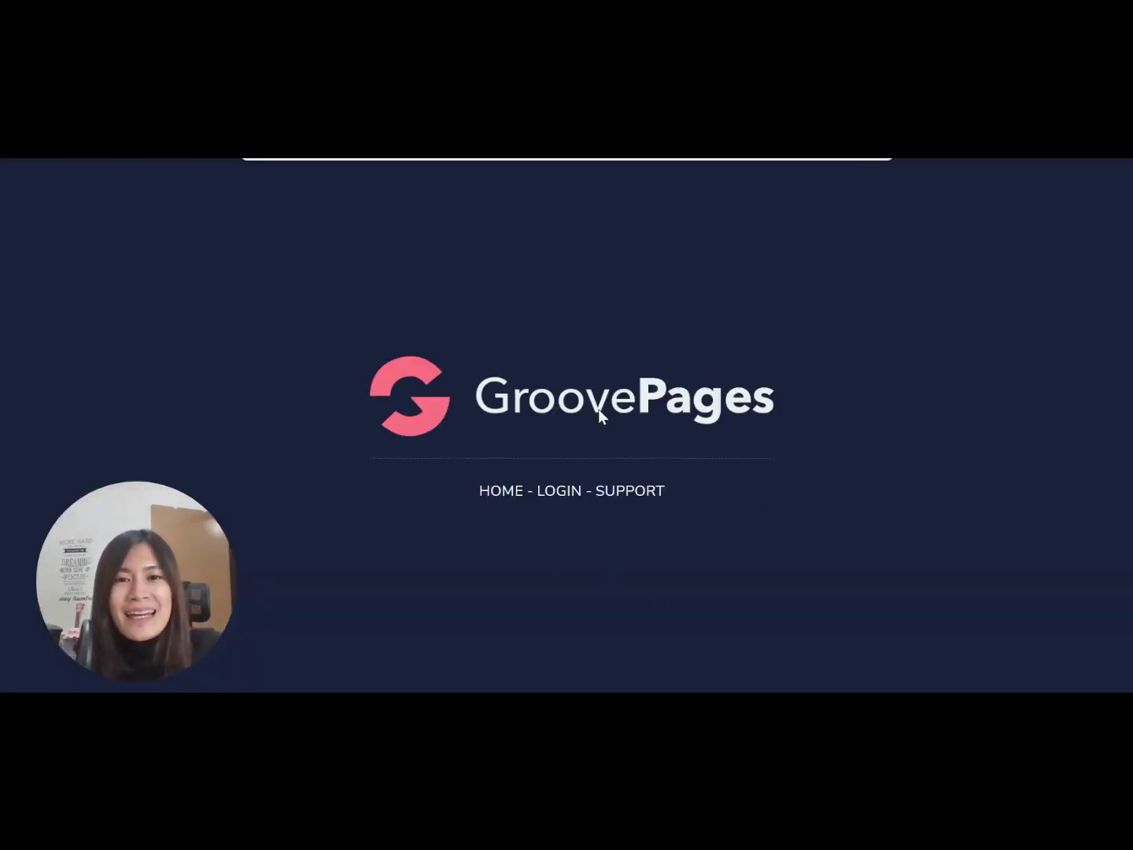
pyautogui.hotkey('ctrl', 'w')
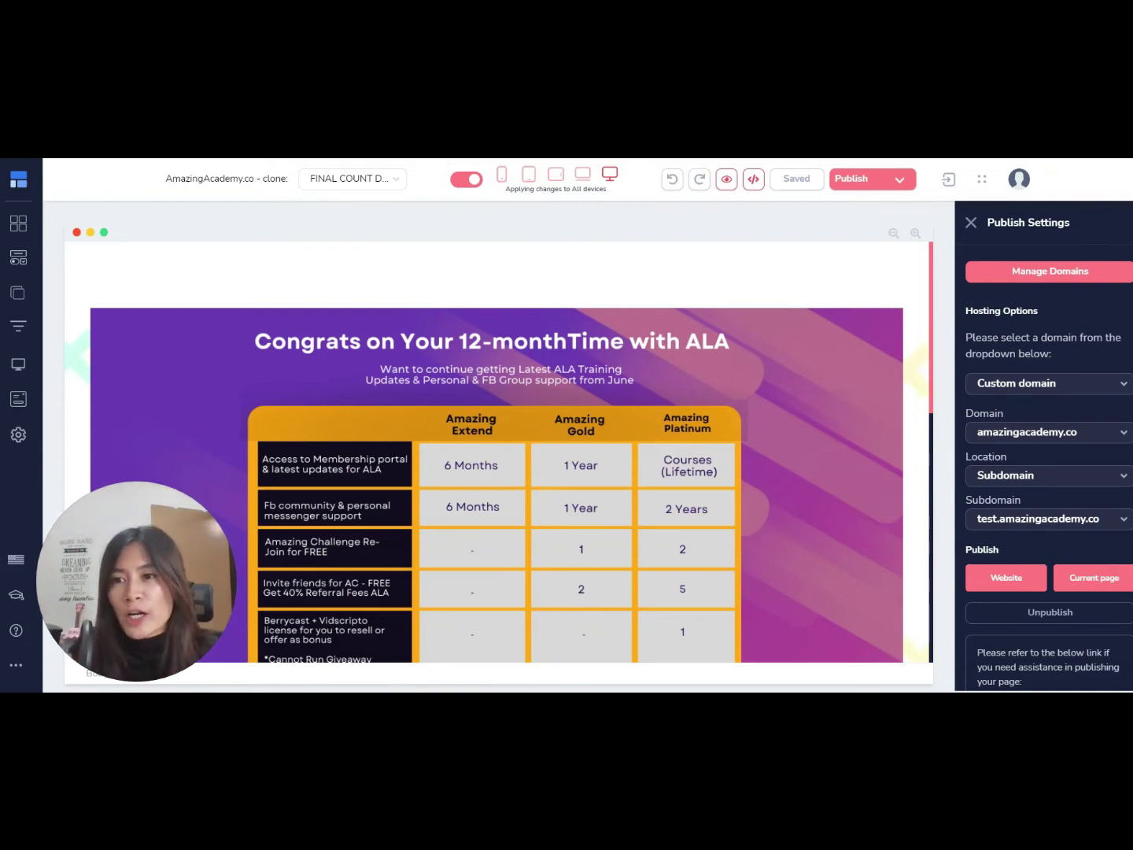
pyautogui.hotkey('alt', 'f')
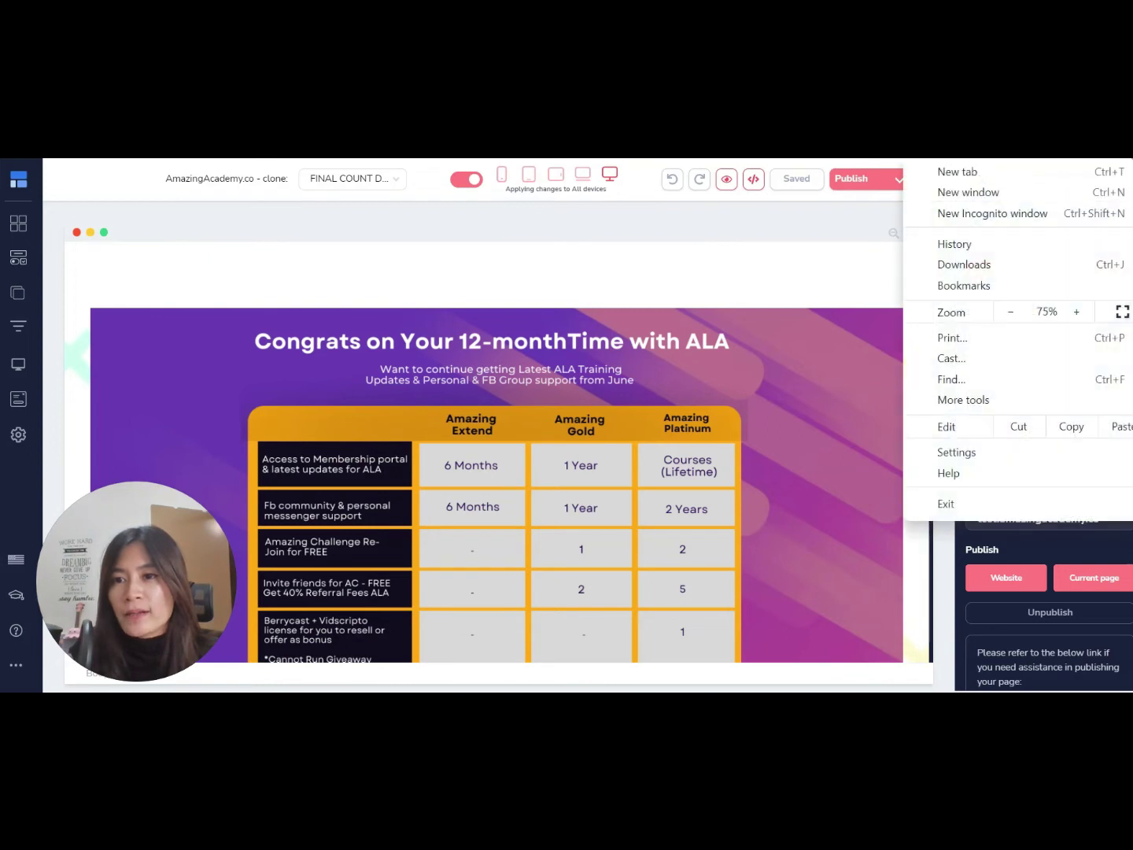
pyautogui.click(992, 214)
pyautogui.write('rte')
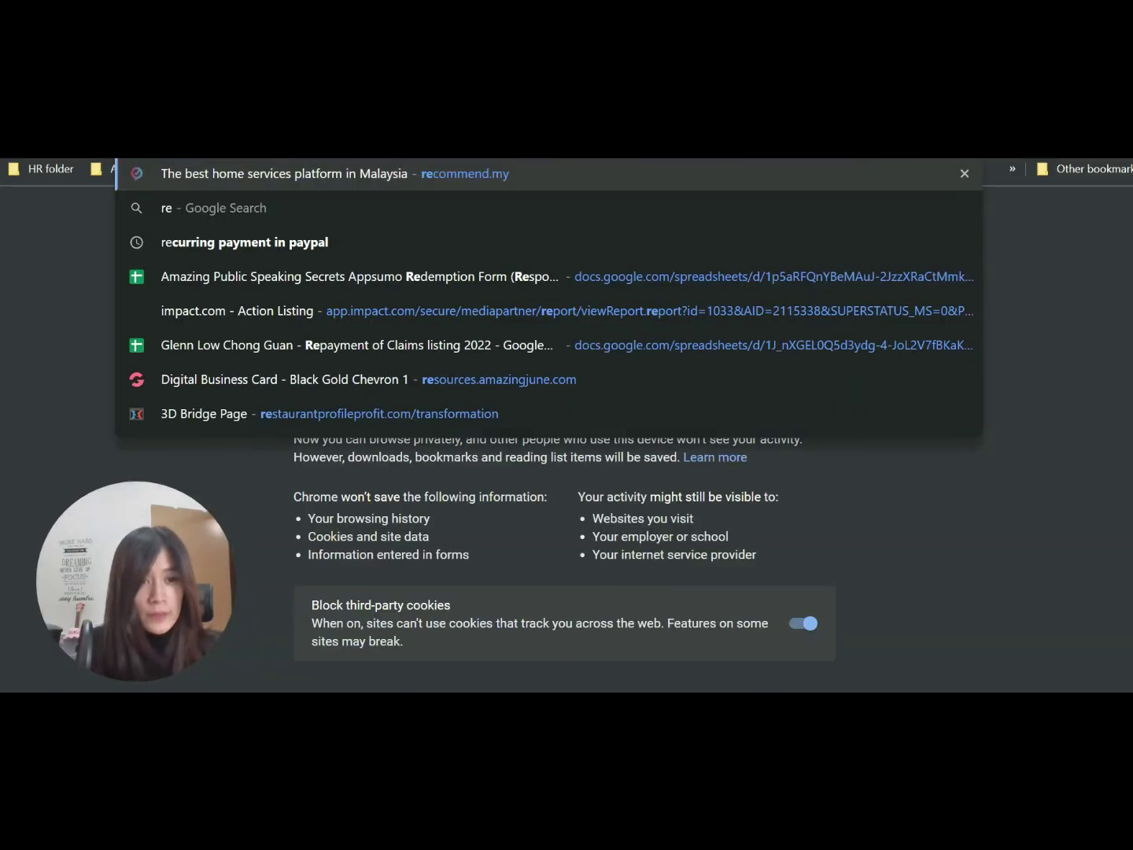
pyautogui.press('BackSpace')
pyautogui.press('BackSpace')
pyautogui.press('BackSpace')
pyautogui.write('te')
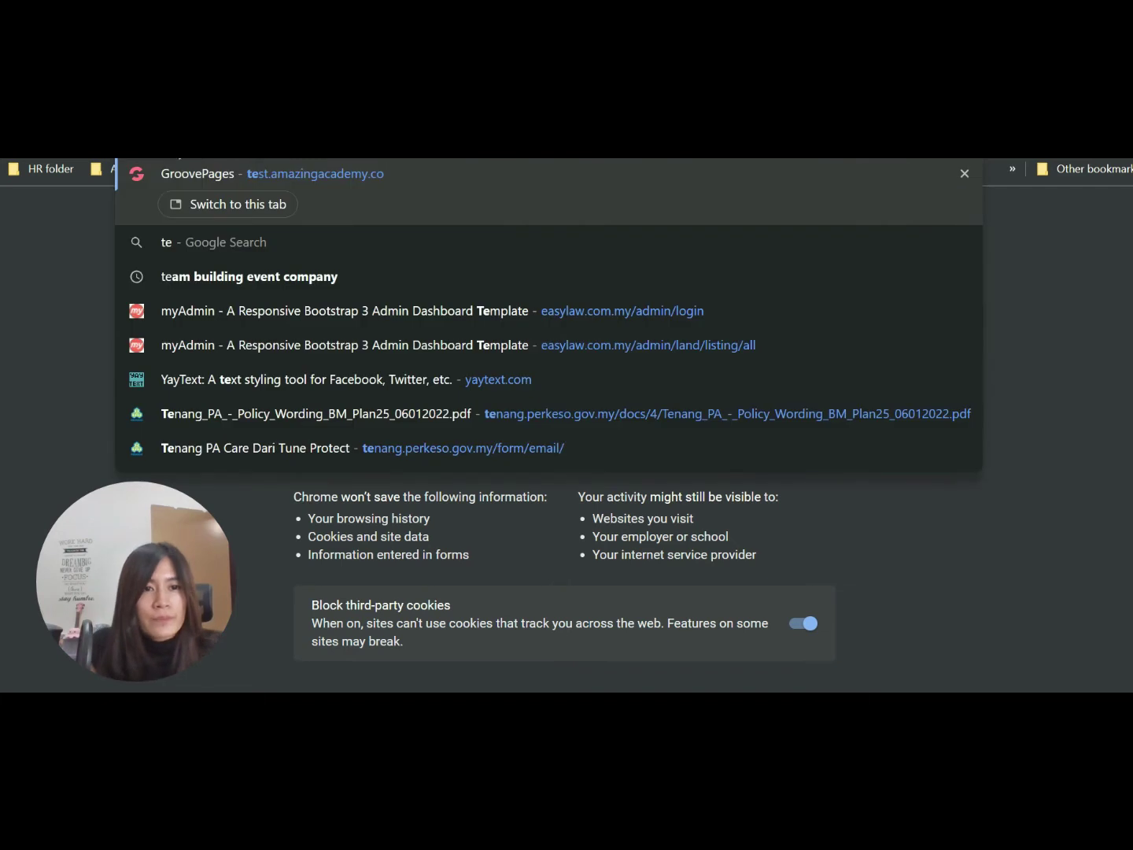
pyautogui.press('super+Down')
pyautogui.click(324, 294)
pyautogui.click(337, 291)
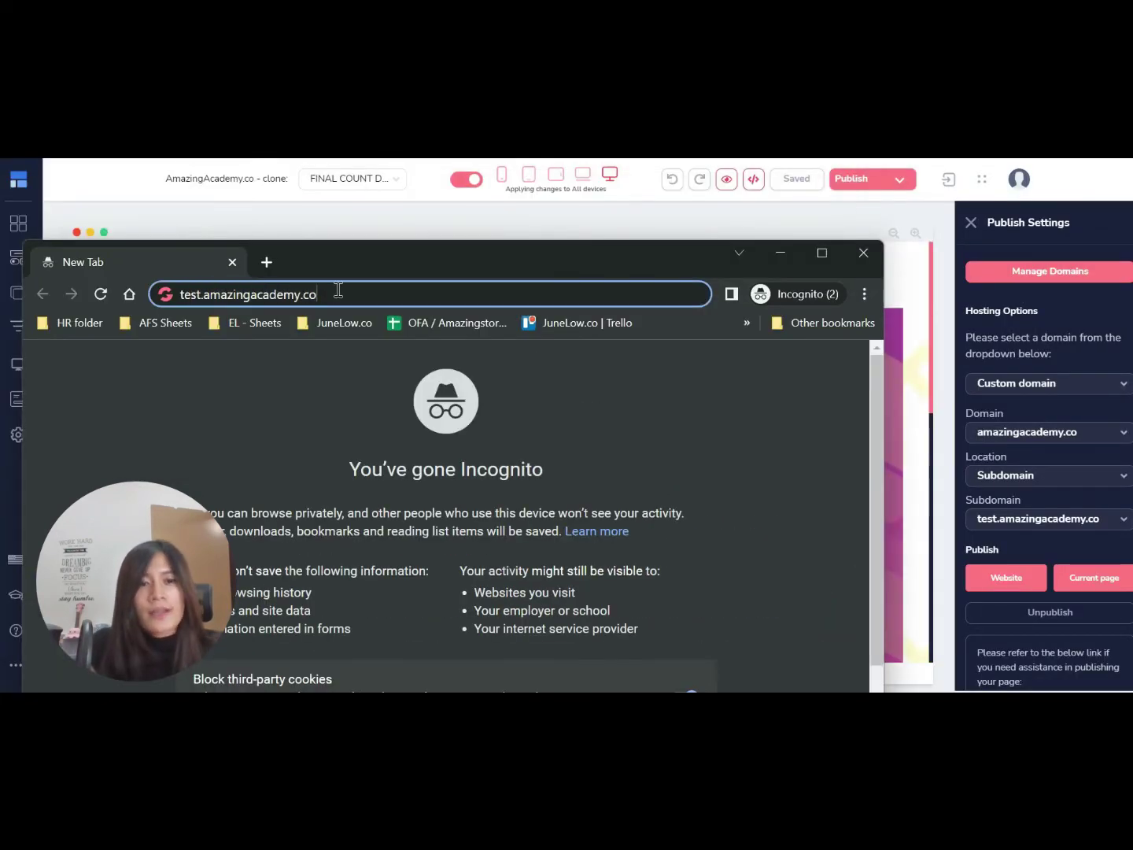
pyautogui.press('Return')
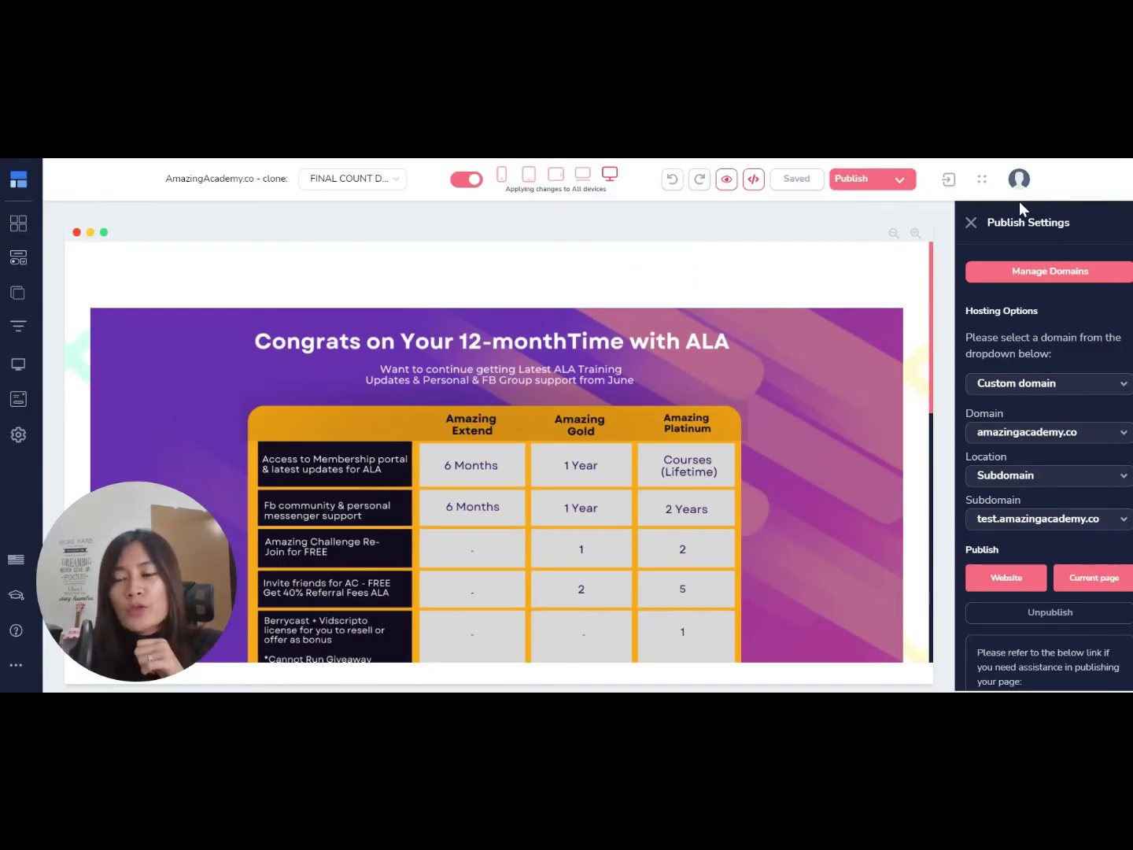
# - Open the GrooveMember subdomains page for amazingacademy.co from My Domains' custom domains list
pyautogui.click(1016, 183)
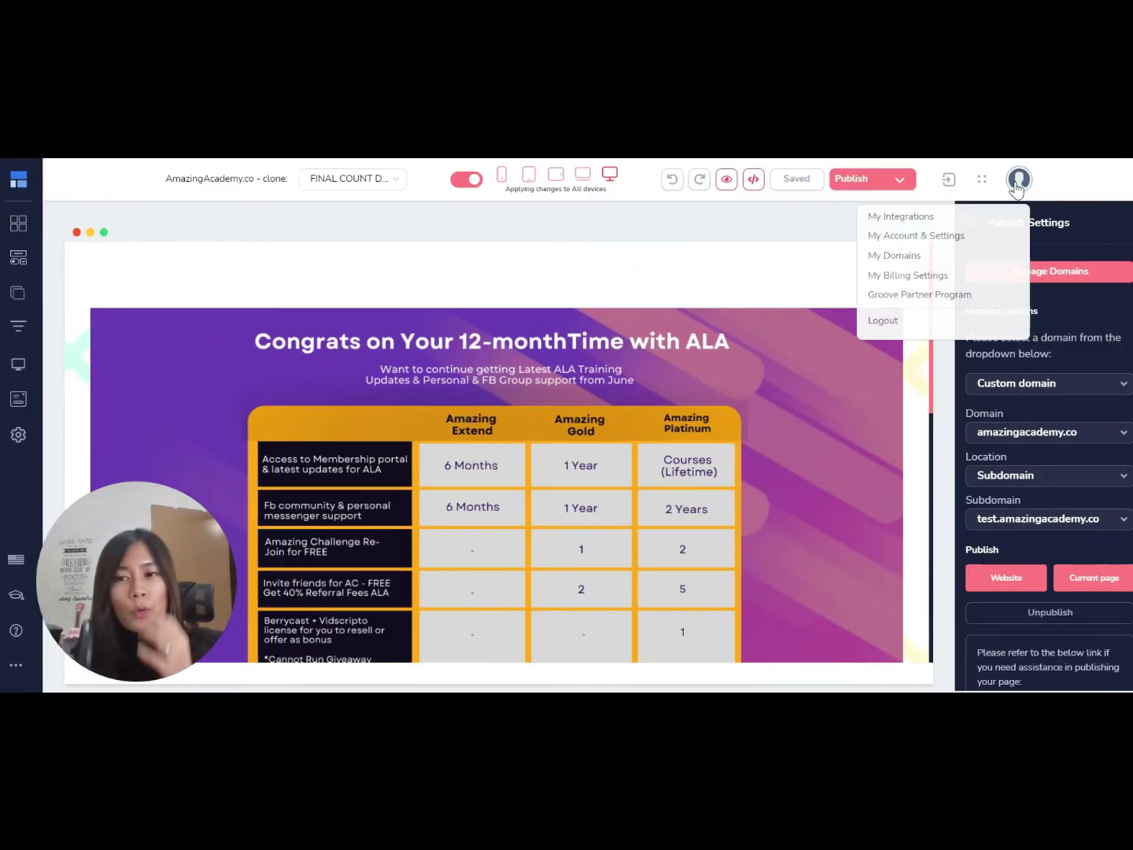
pyautogui.click(923, 259)
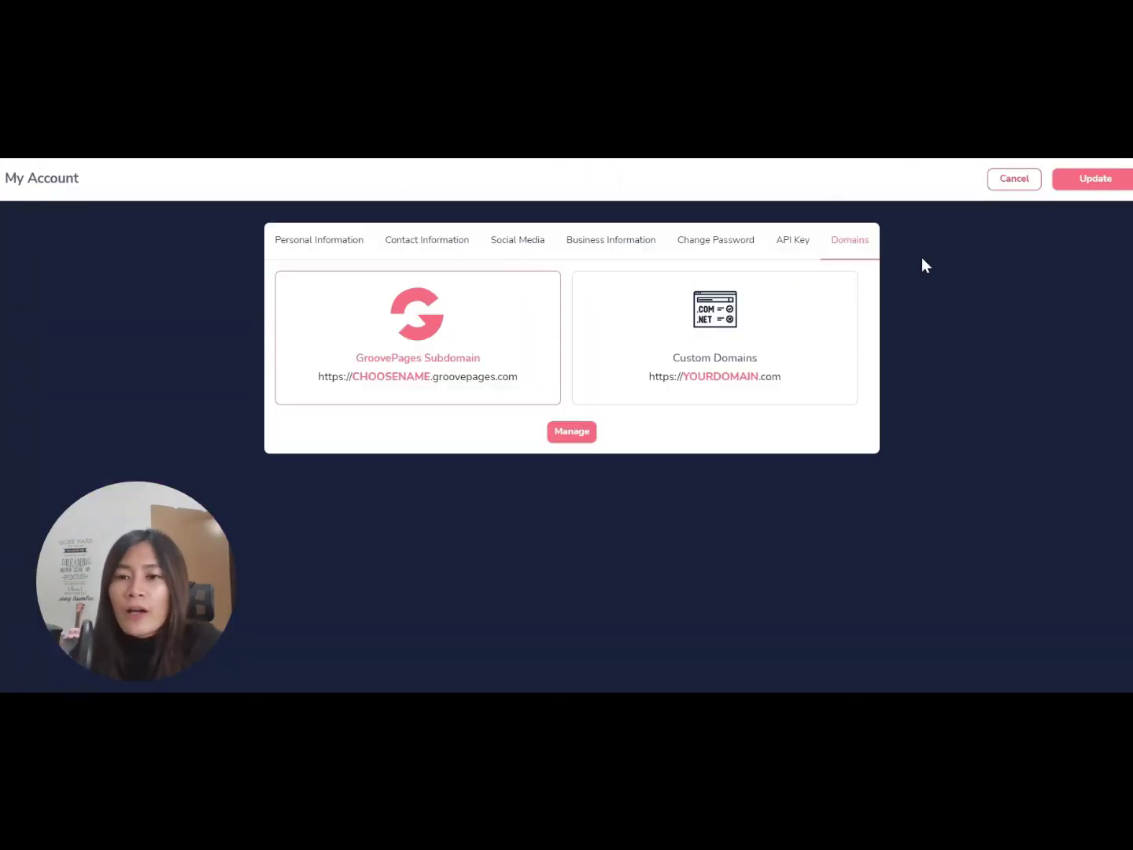
pyautogui.click(730, 363)
pyautogui.click(575, 431)
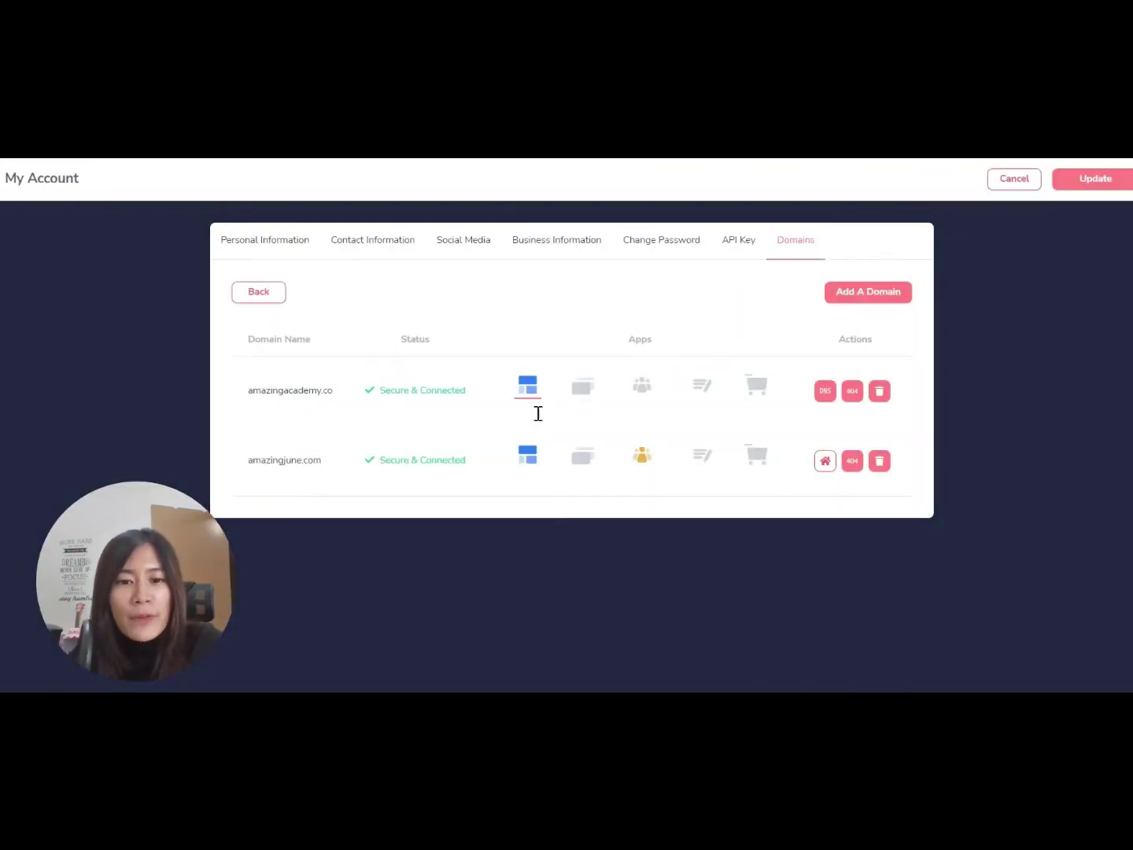
pyautogui.click(642, 387)
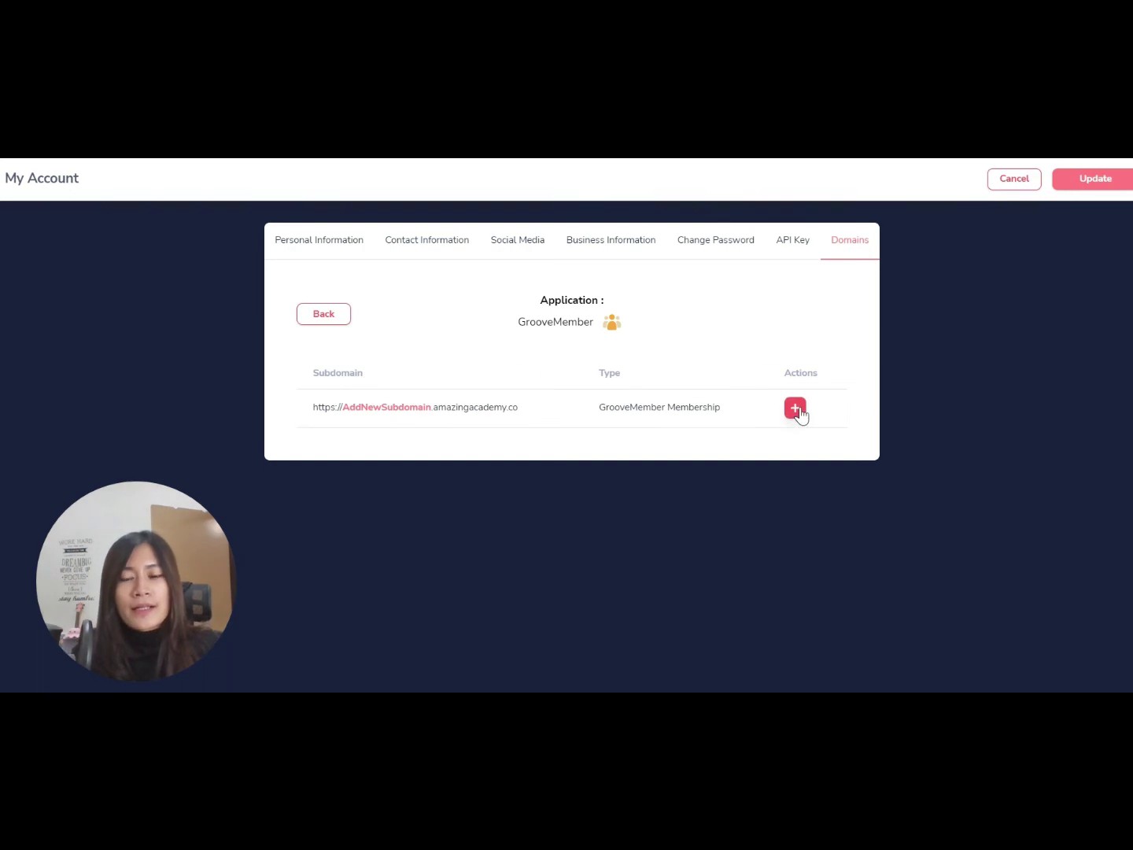
# - Add a draft 'member' subdomain with type GrooveMember Membership
pyautogui.click(795, 407)
pyautogui.click(404, 421)
pyautogui.write('member')
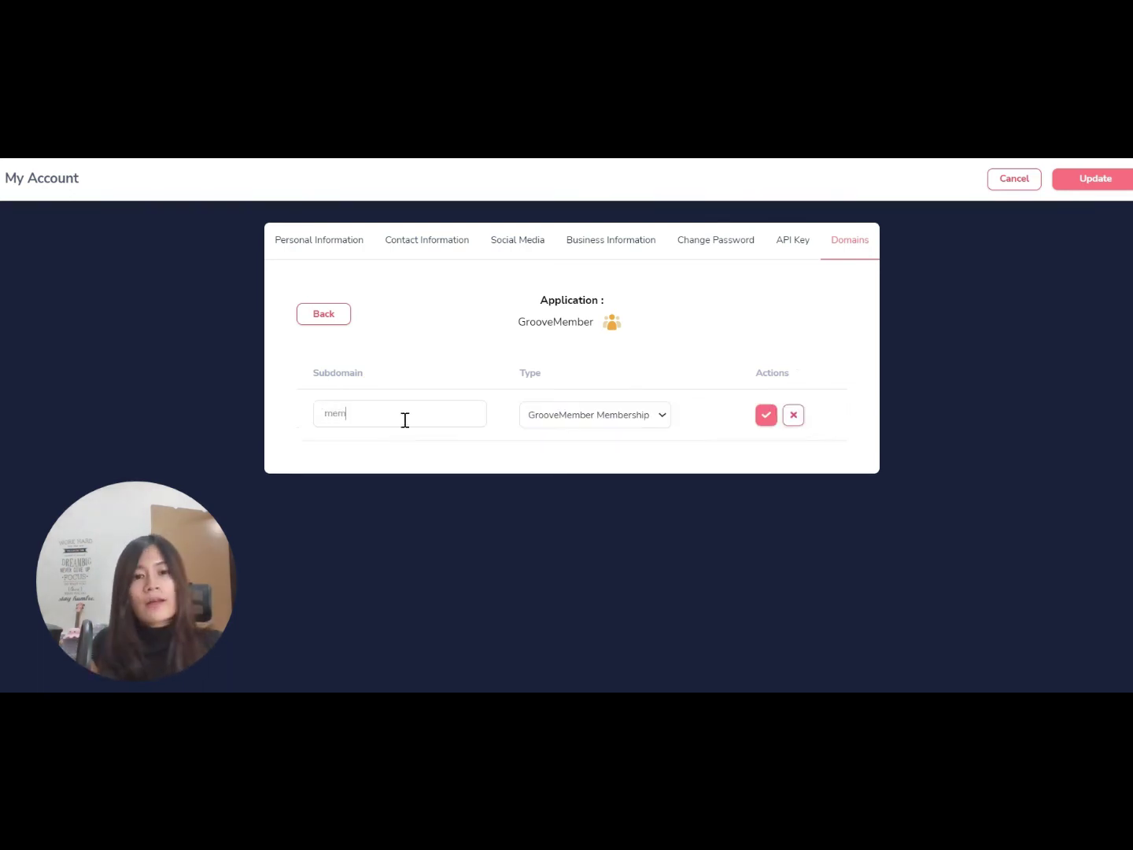
pyautogui.click(593, 417)
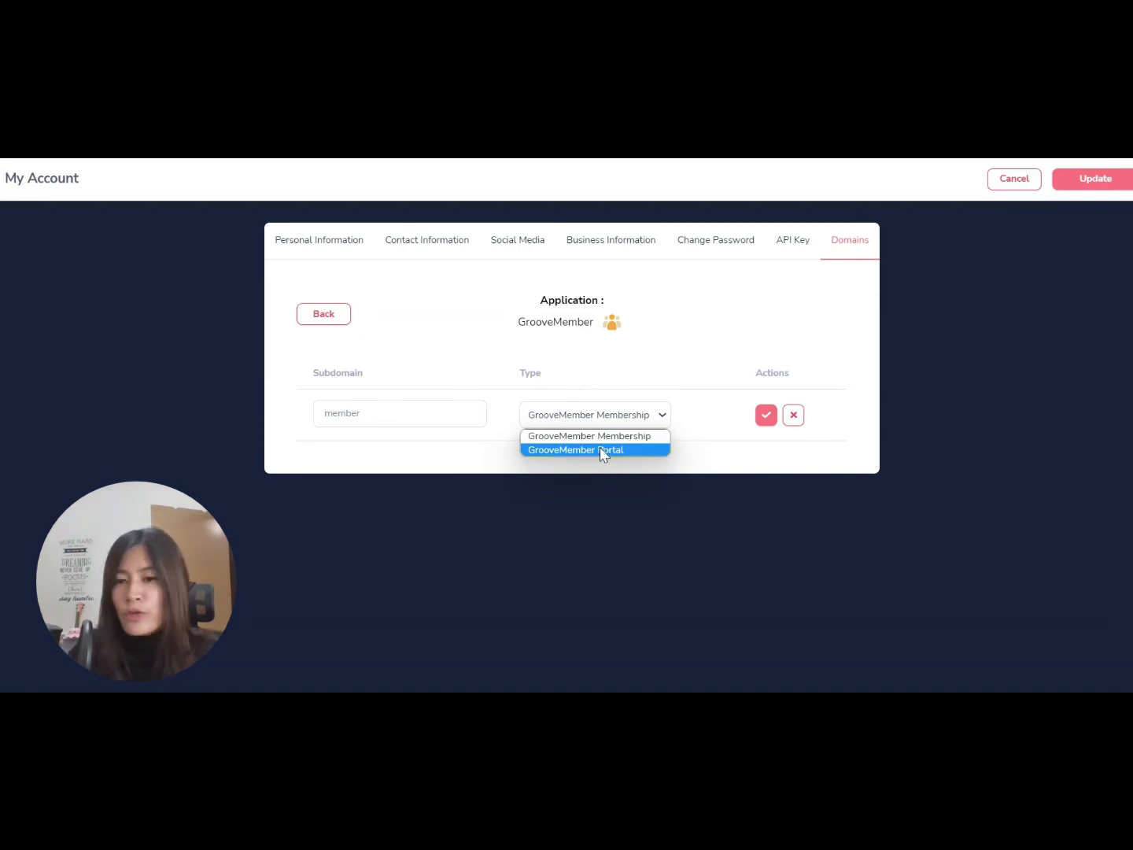
pyautogui.click(598, 435)
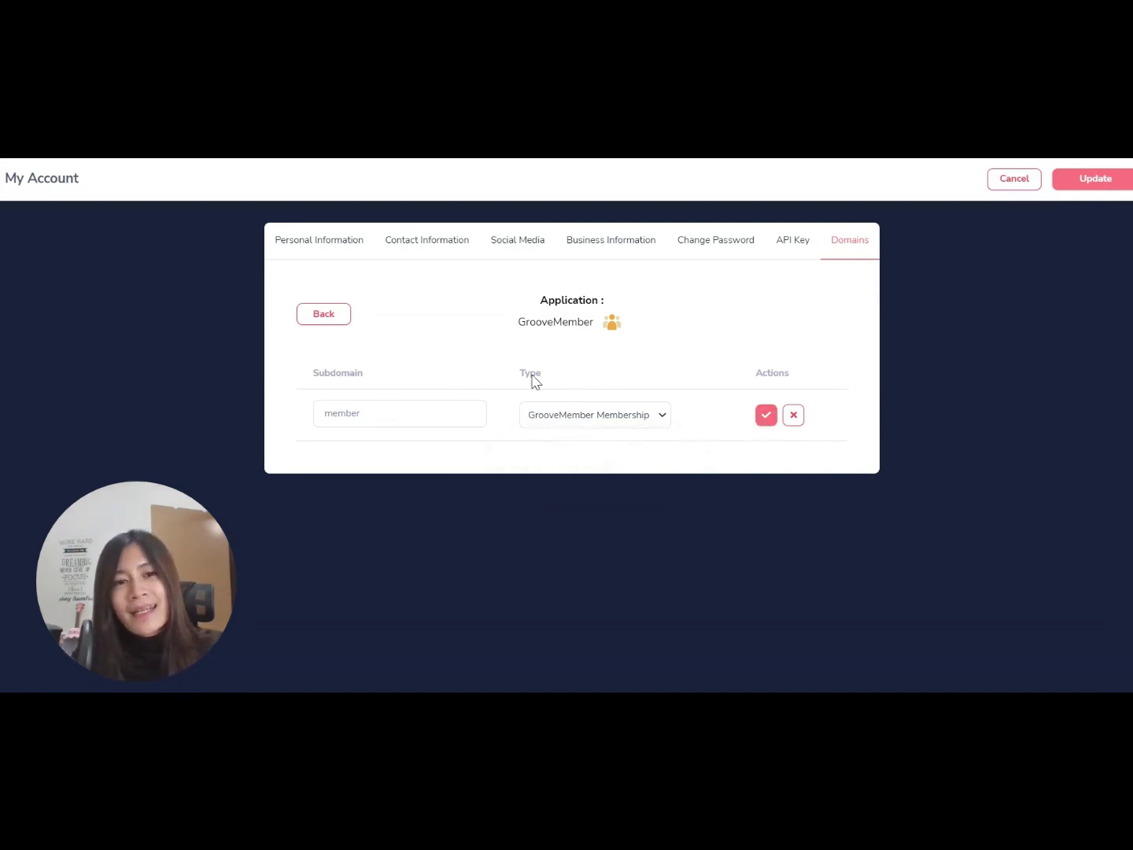
pyautogui.click(325, 315)
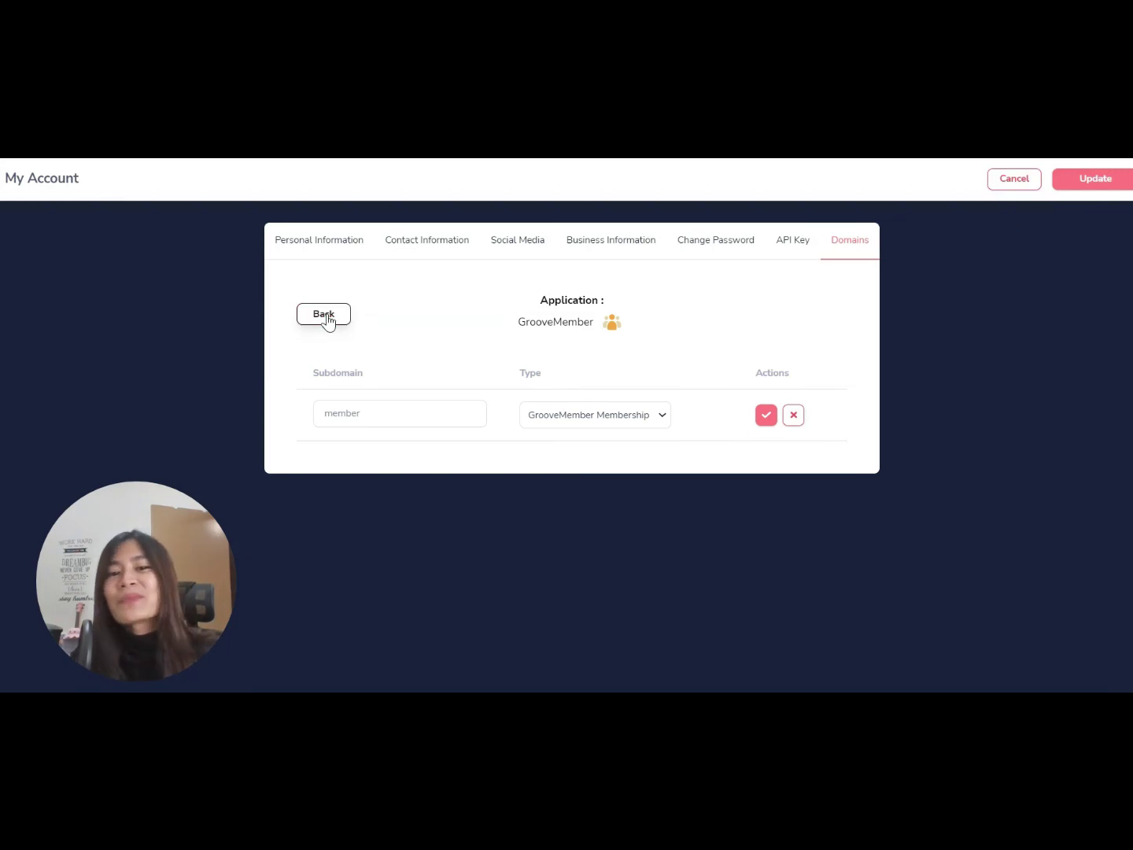